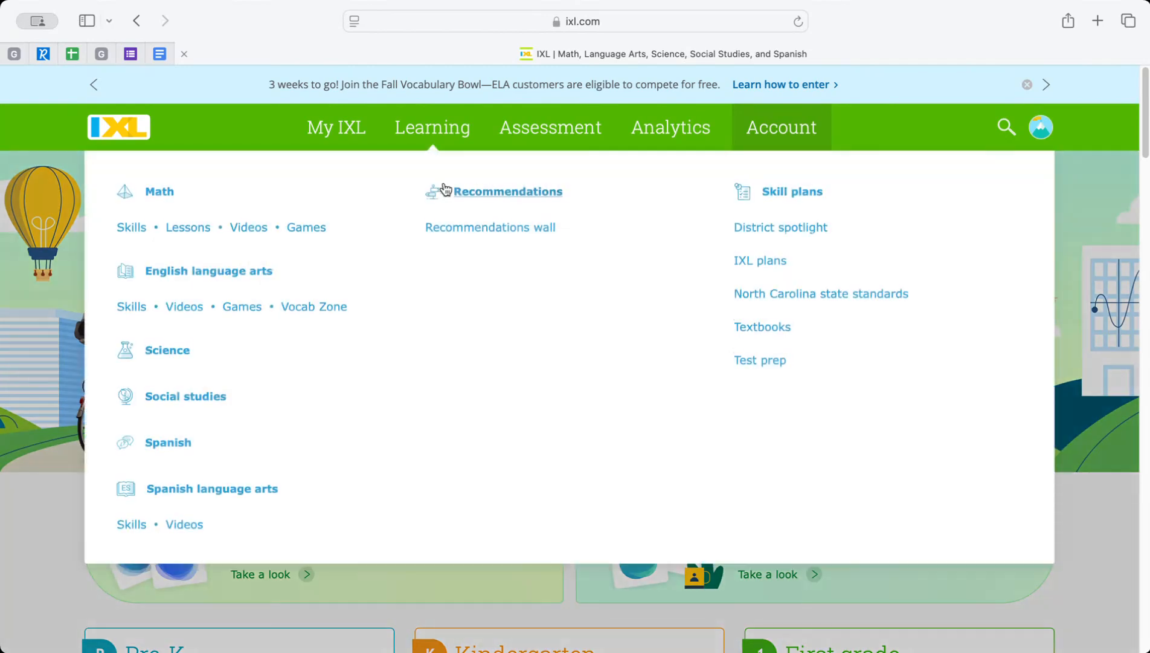
# - Open the school's Quiz Library and look over its published quizzes
pyautogui.moveTo(360, 131)
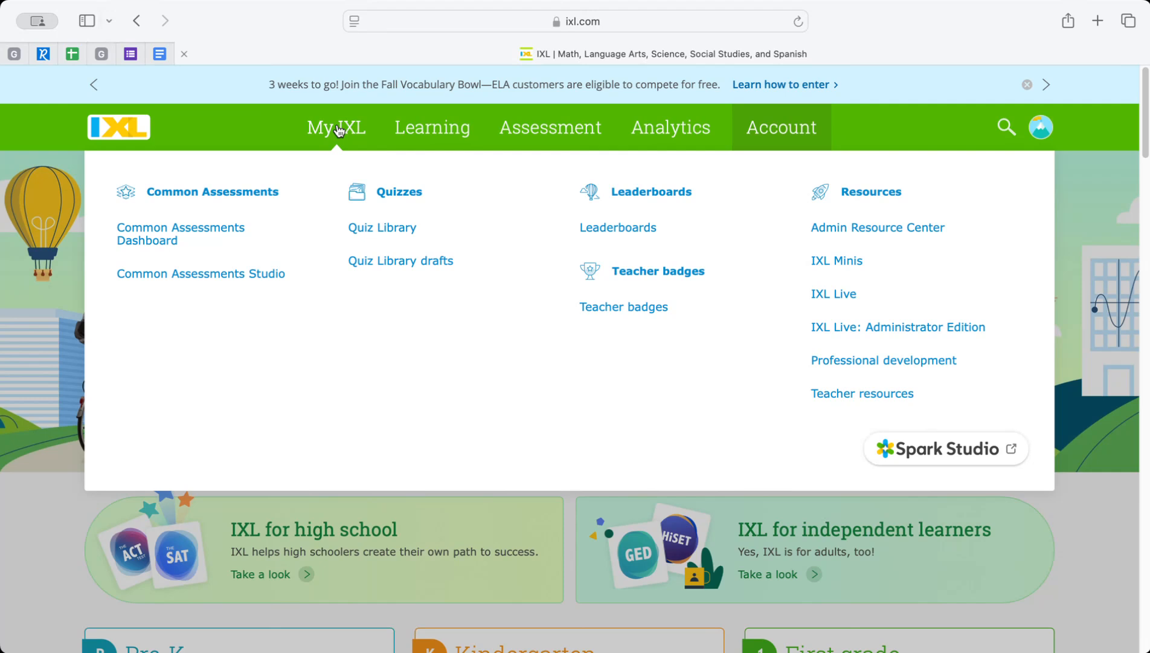
pyautogui.click(396, 192)
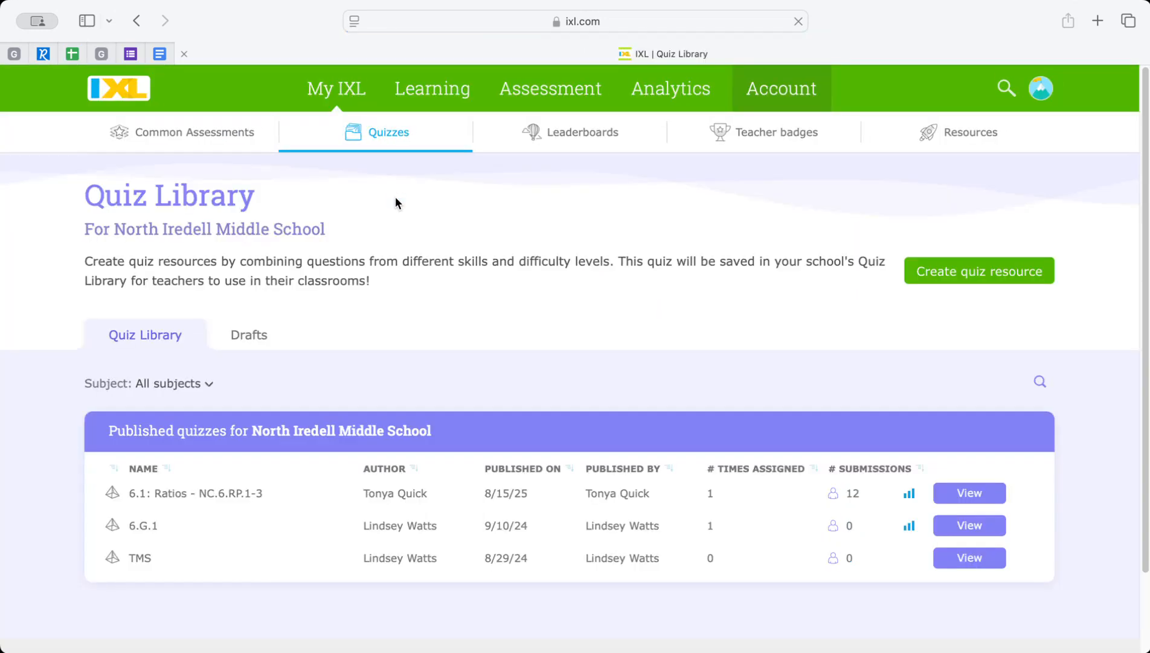
pyautogui.scroll(-3, 425, 290)
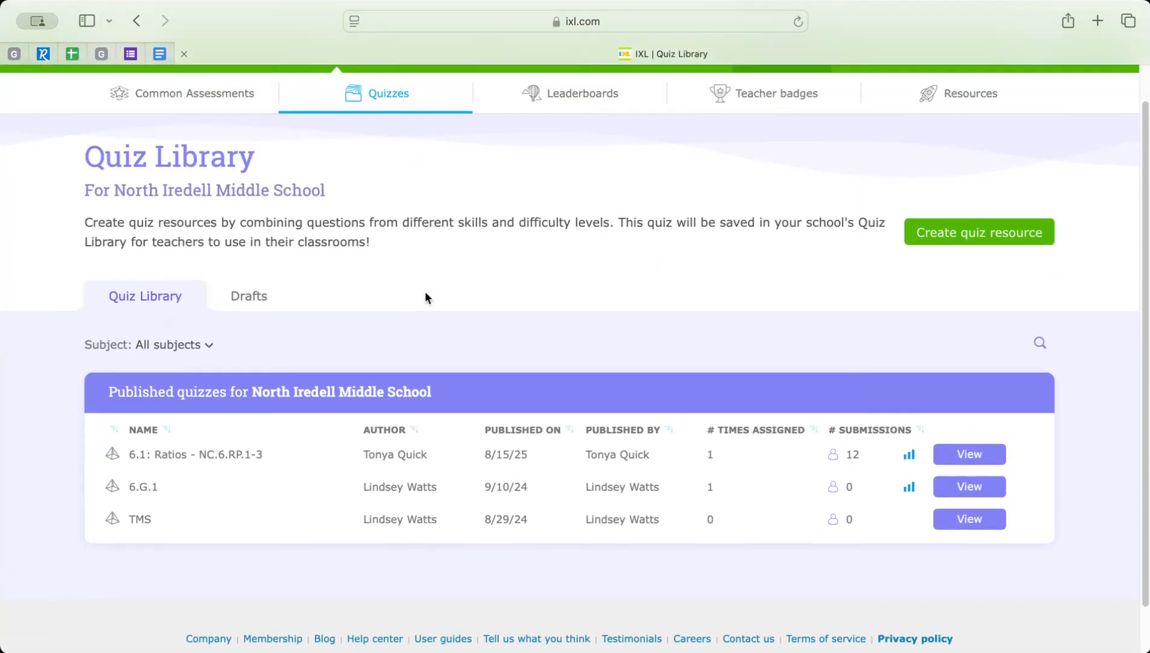
pyautogui.scroll(2, 426, 297)
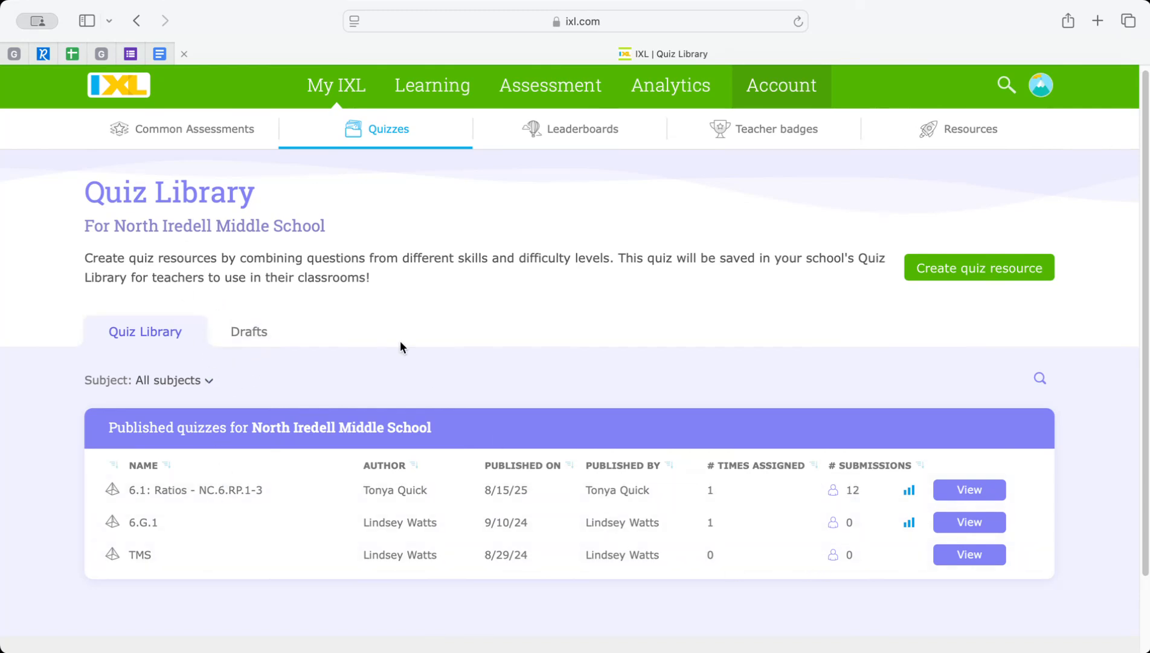
# - View the quiz resource drafts and return to the list of published quizzes
pyautogui.click(247, 330)
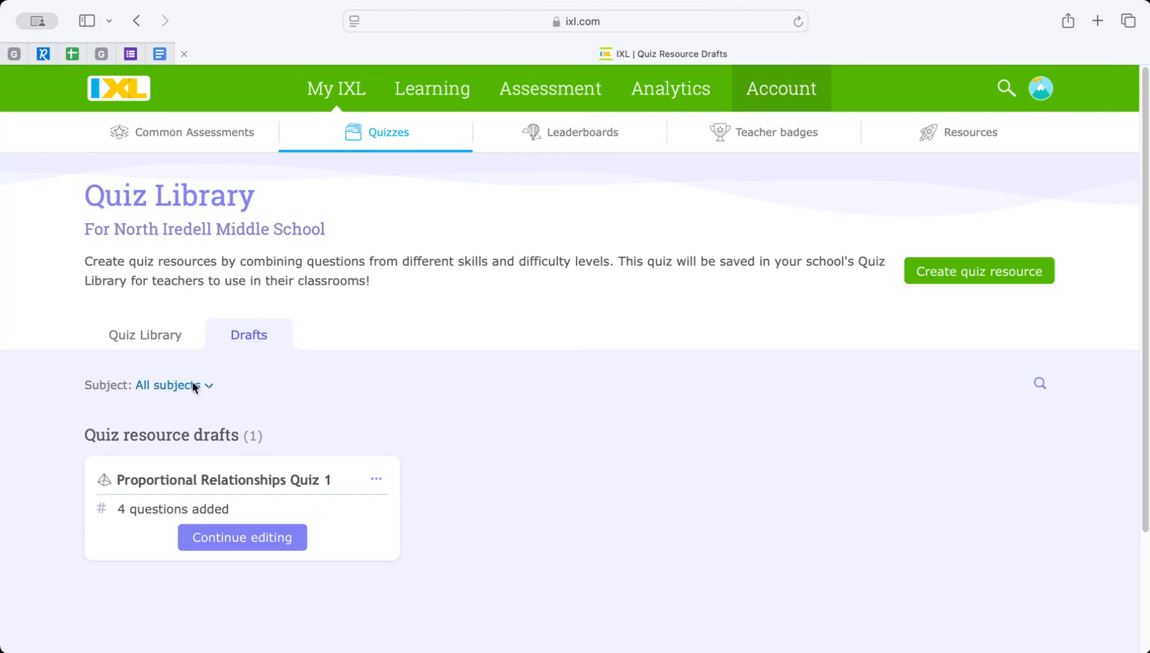
pyautogui.click(156, 335)
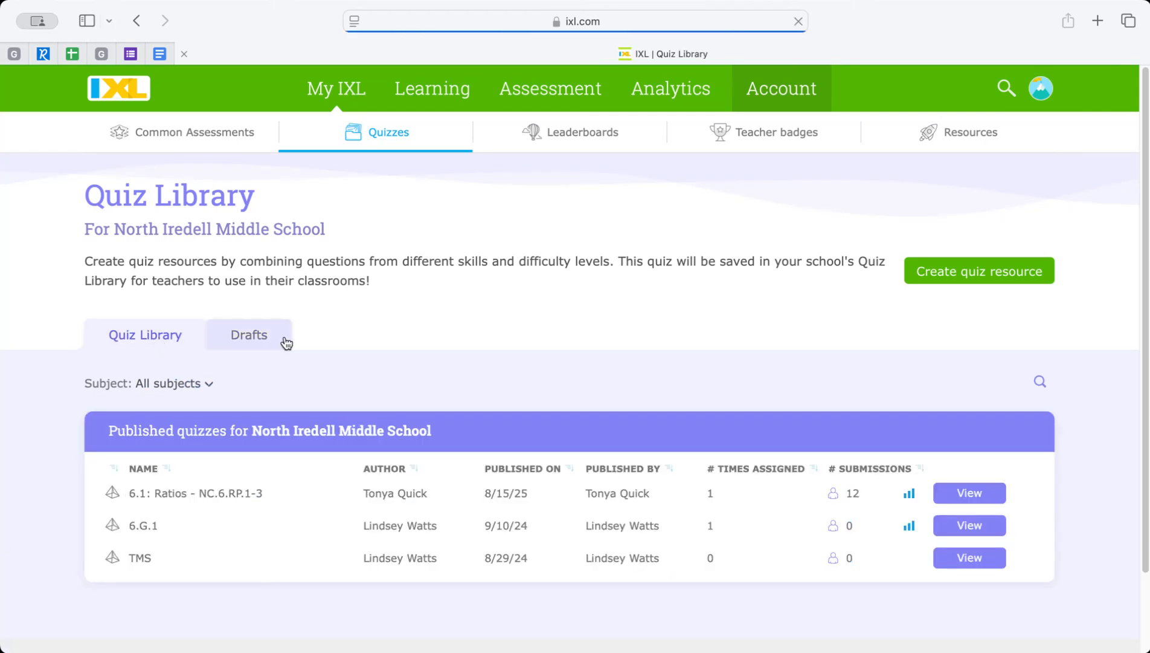
pyautogui.scroll(-3, 650, 374)
pyautogui.scroll(3, 653, 373)
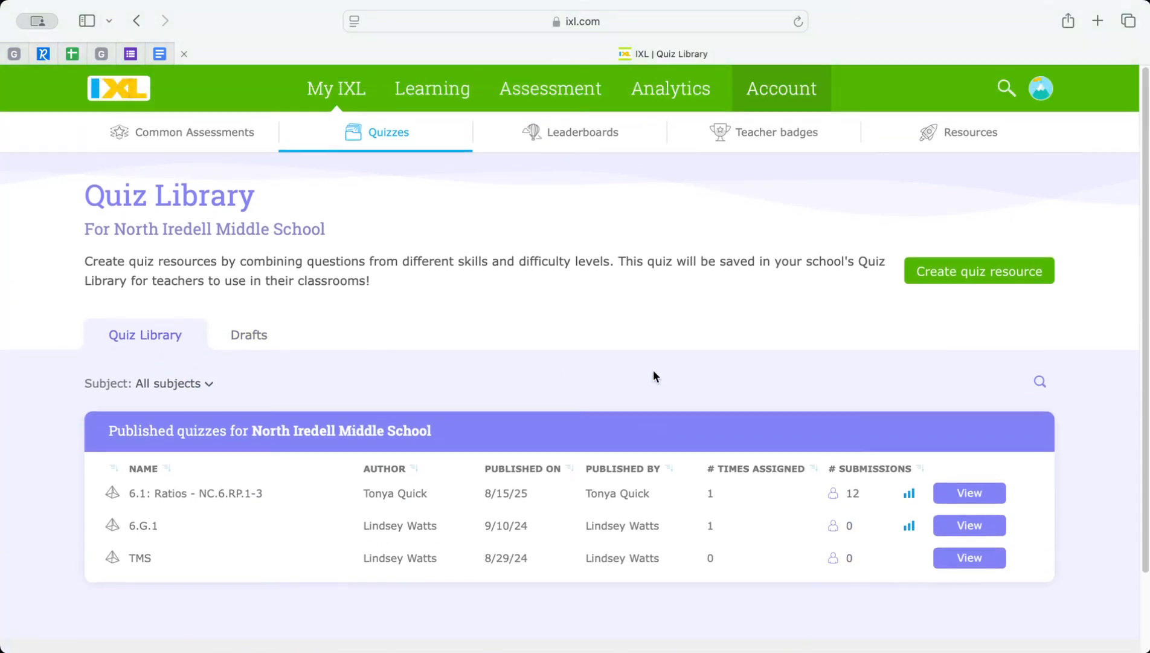
# - Create a new quiz resource named "Proportional Relationship Quiz 1"
pyautogui.click(982, 272)
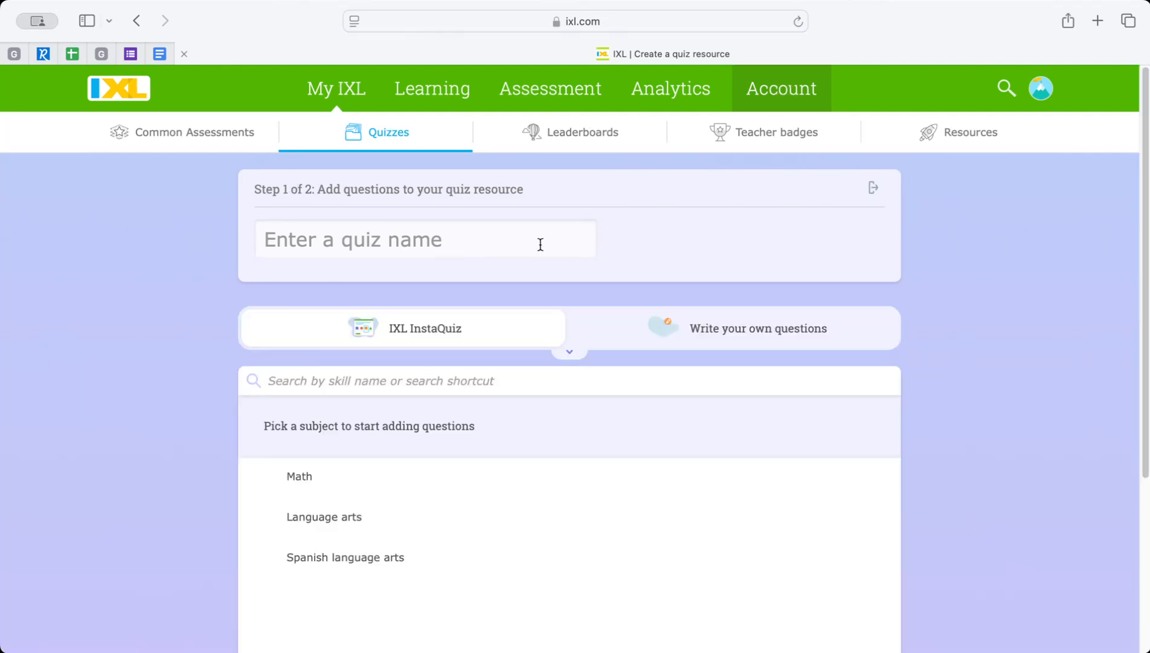
pyautogui.click(540, 245)
pyautogui.write('Propor')
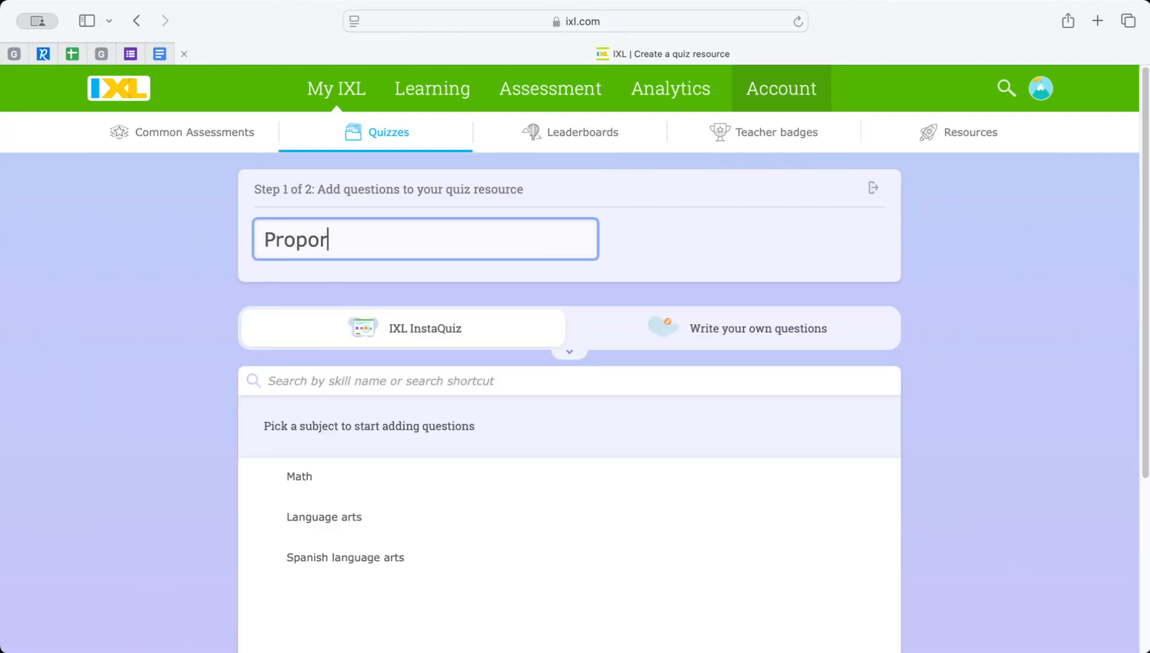
pyautogui.write('tional Relationsh')
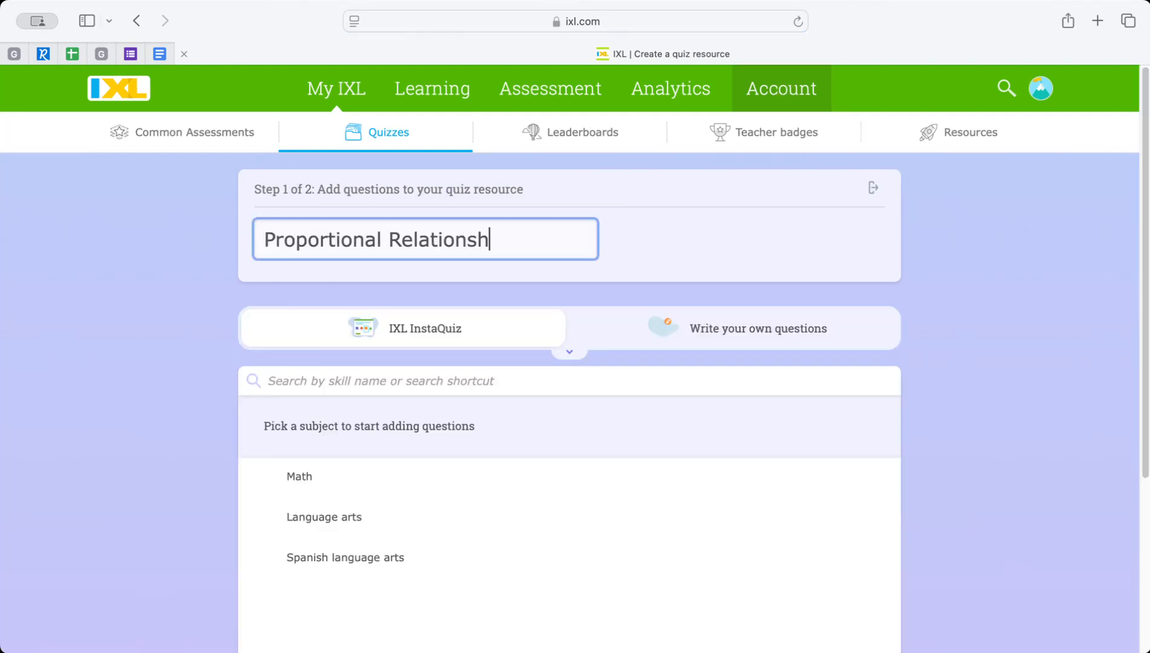
pyautogui.write('ip Quiz 1')
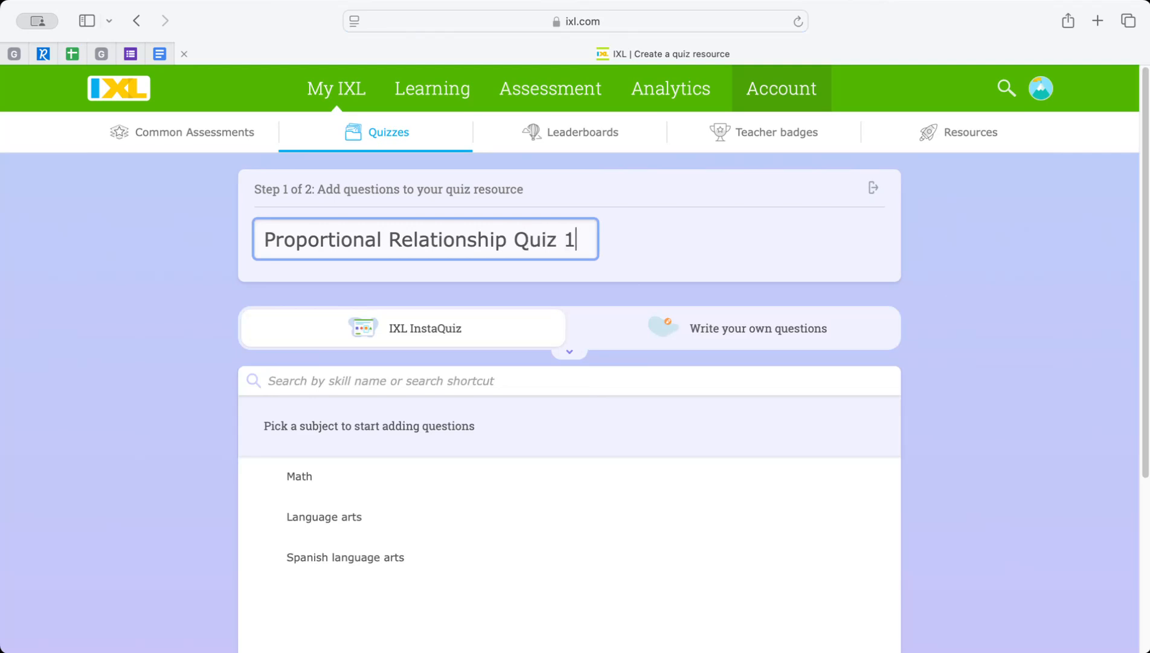
# - Review the question types offered for writing your own quiz questions
pyautogui.scroll(-3, 524, 321)
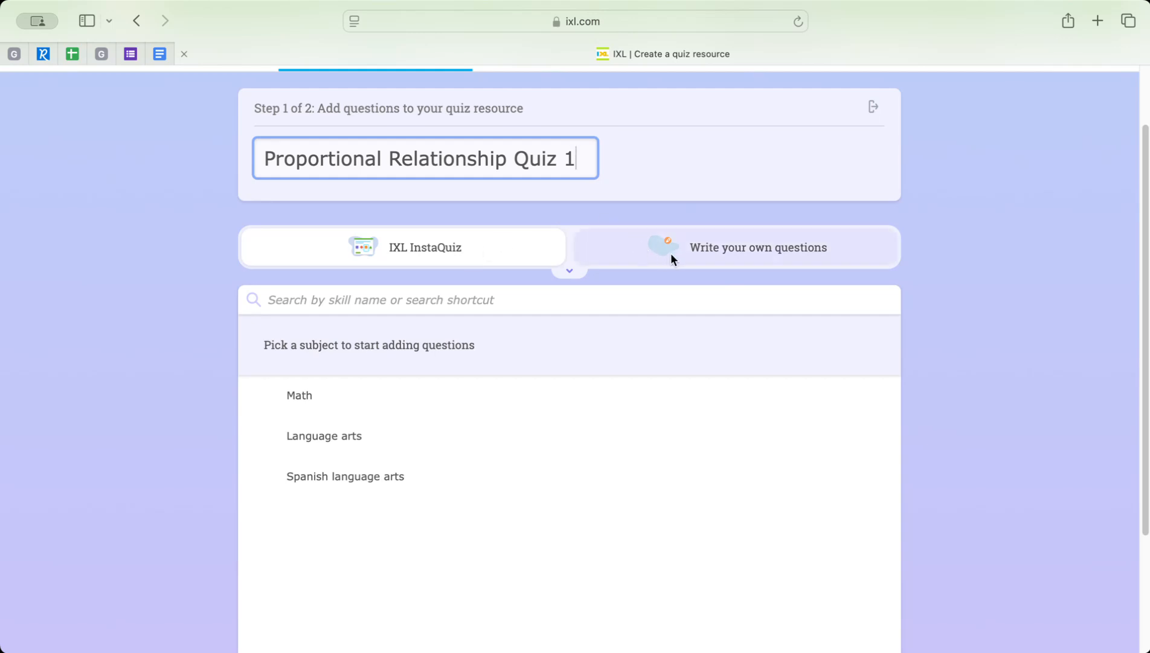
pyautogui.click(694, 258)
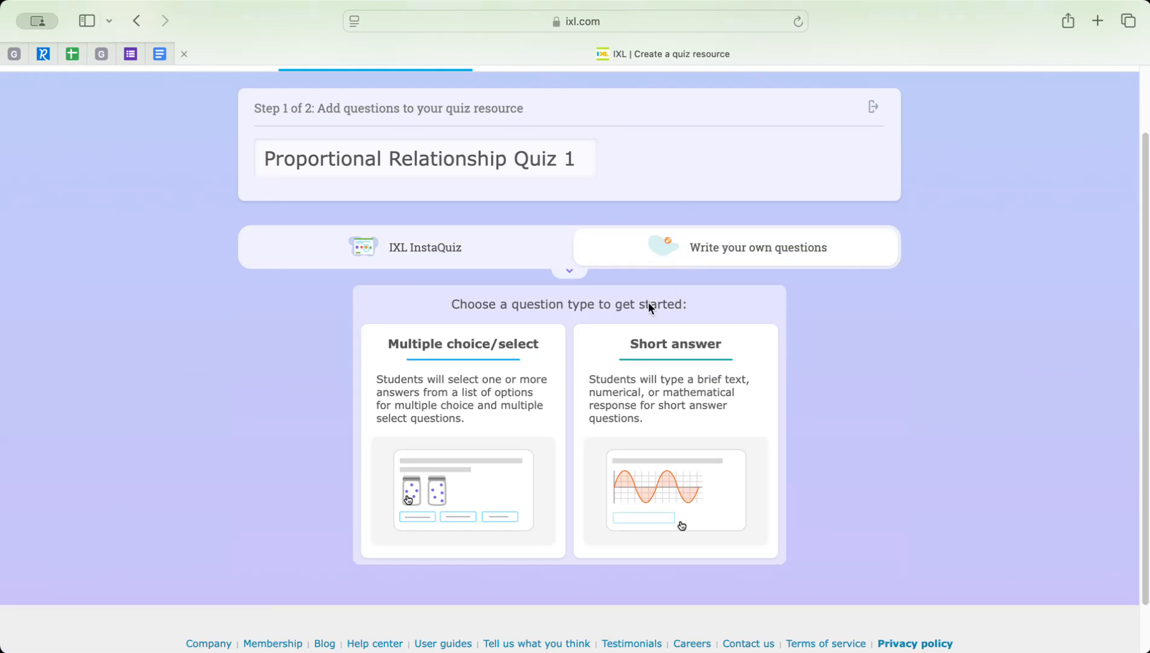
pyautogui.scroll(-2, 648, 301)
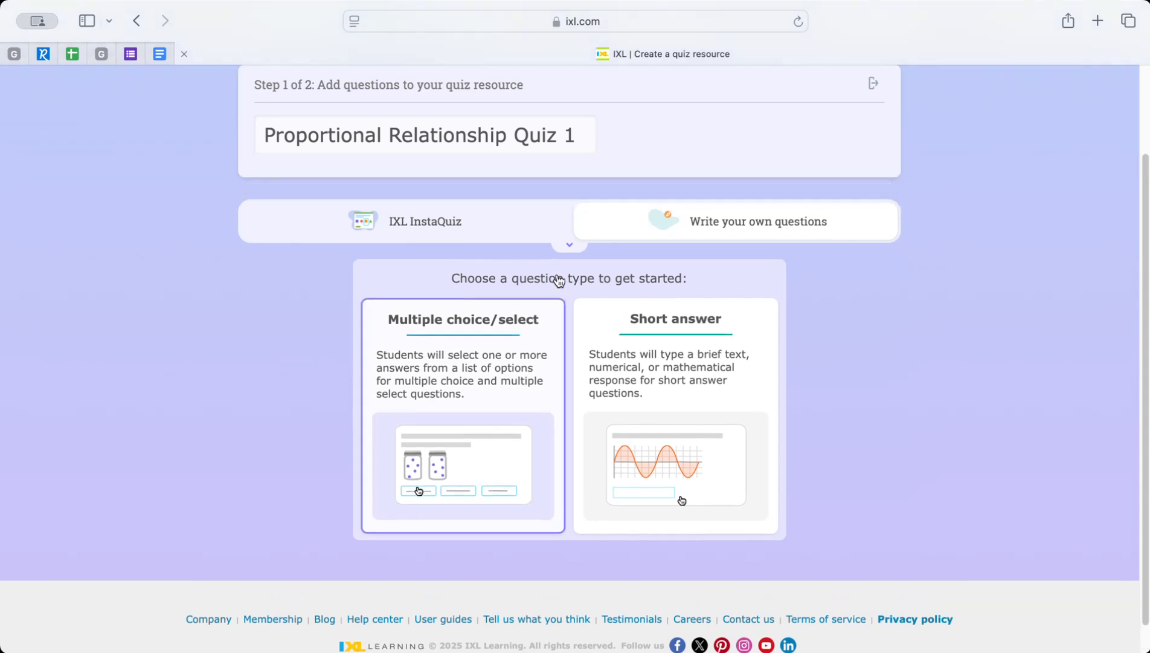
pyautogui.scroll(2, 560, 239)
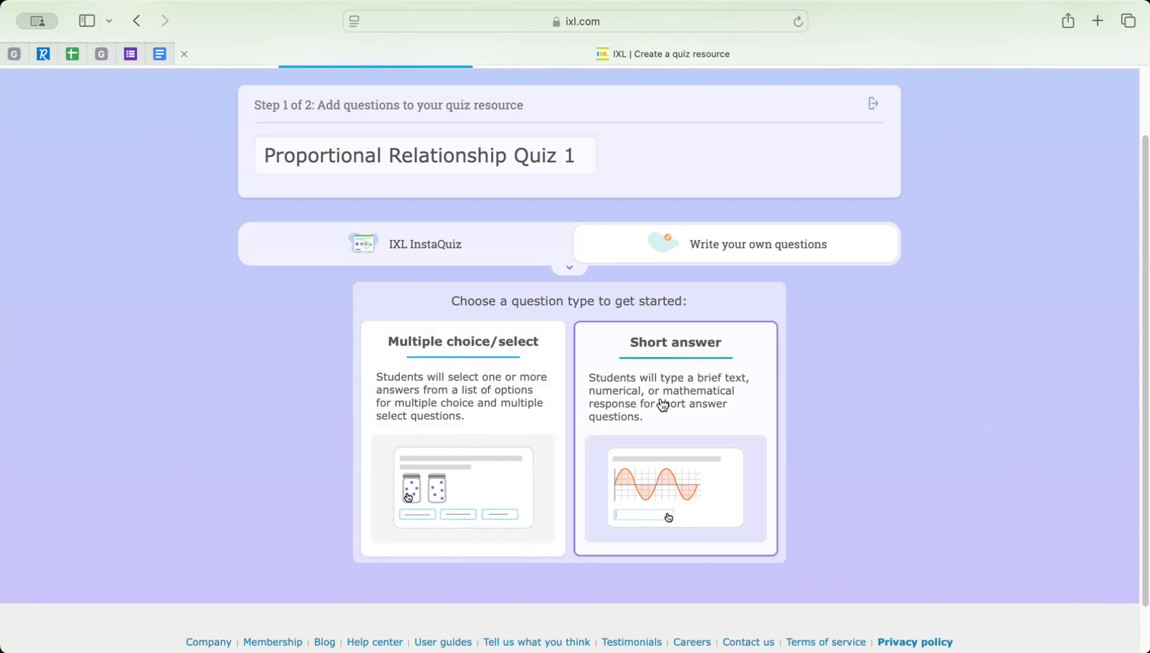
# - Switch to IXL InstaQuiz and open the Math 7th grade skills under North Carolina EOG and EOC
pyautogui.click(423, 246)
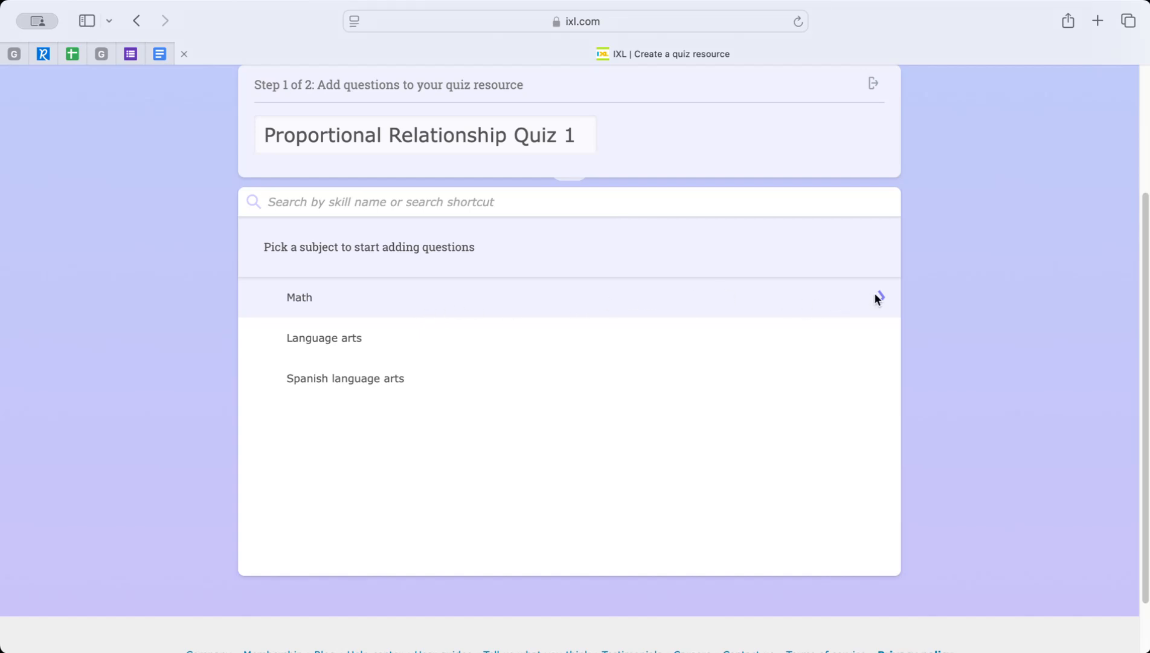
pyautogui.click(350, 307)
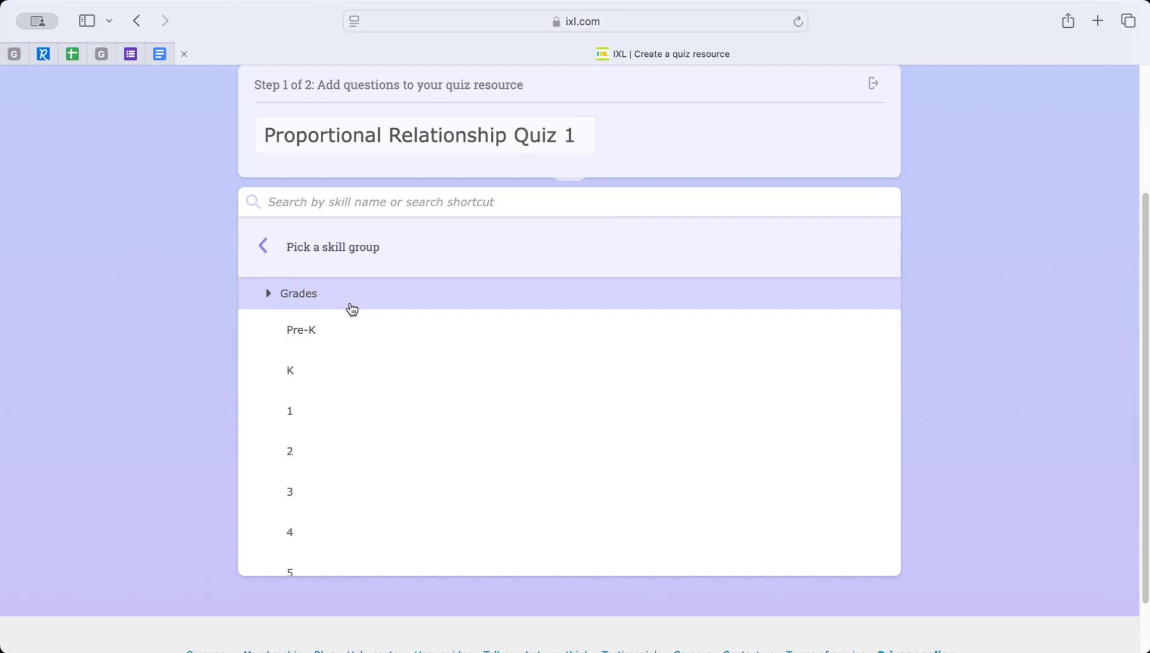
pyautogui.scroll(-2, 506, 282)
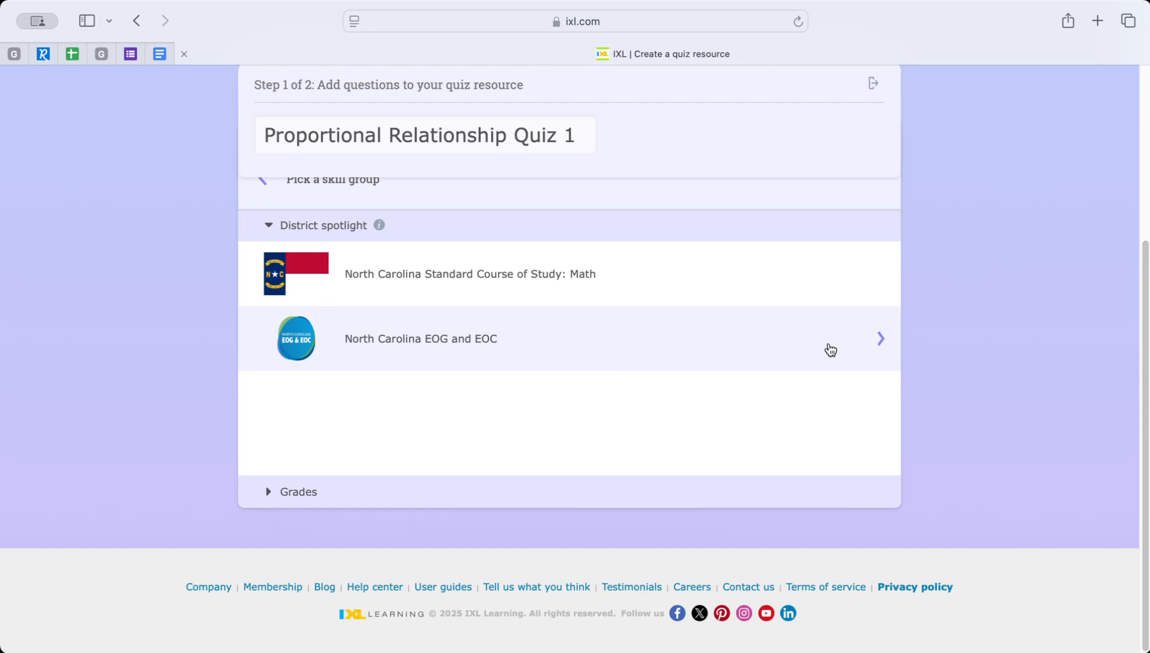
pyautogui.click(882, 339)
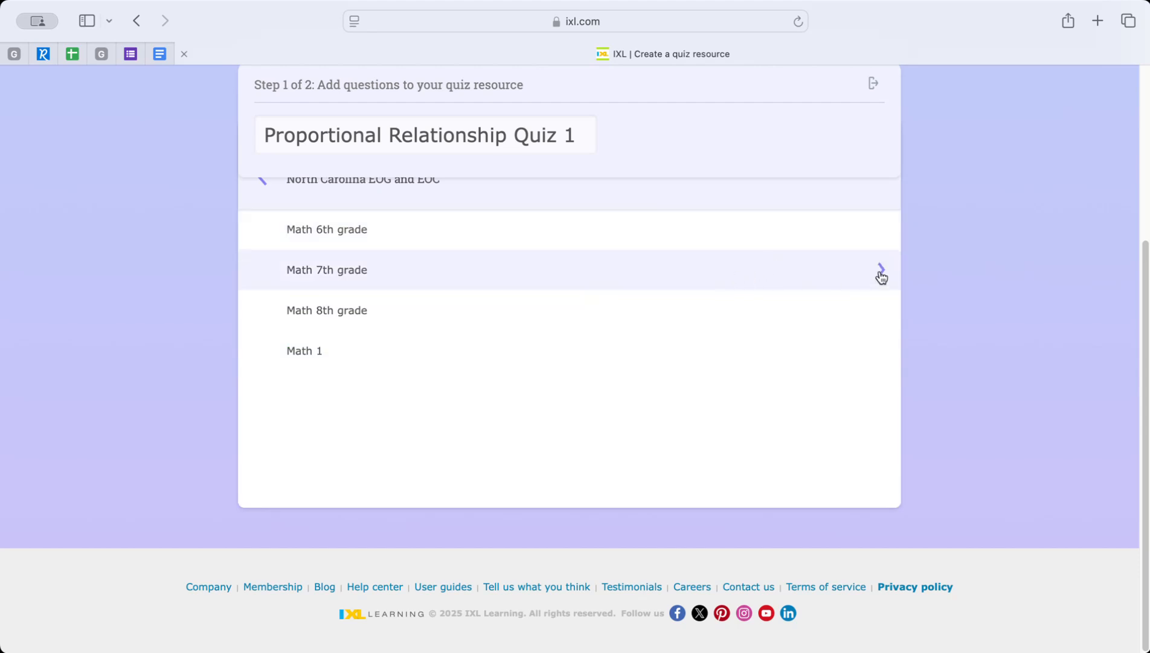
pyautogui.click(880, 271)
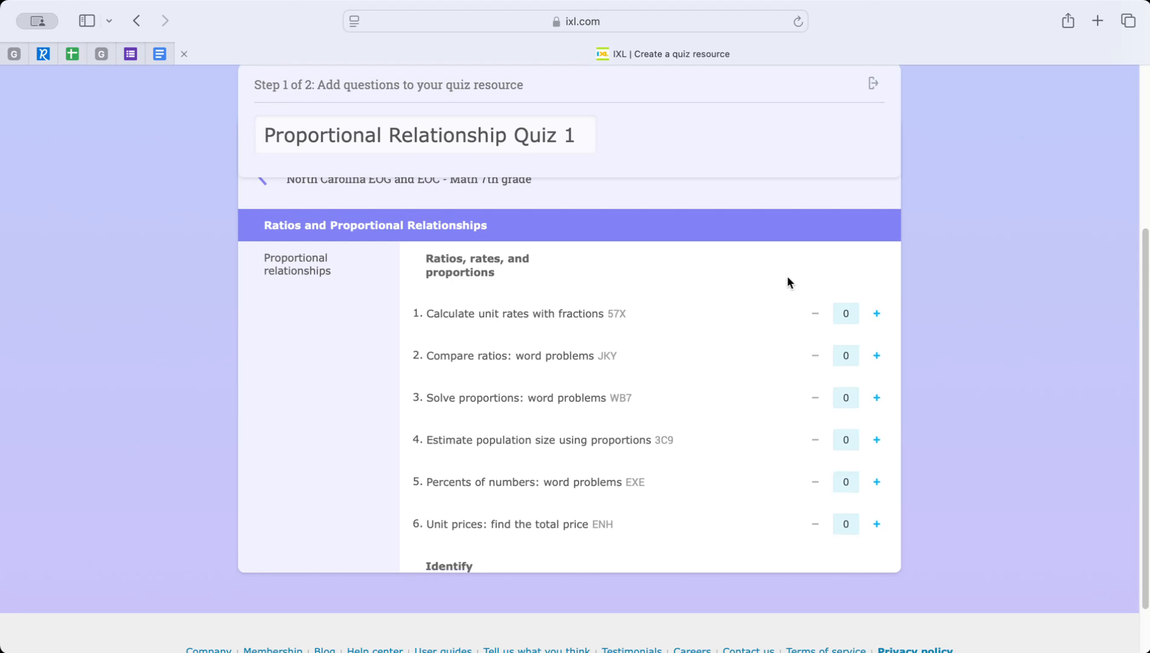
# - Look through the 7th grade skills from Ratios and Proportional Relationships to Expressions and Equations
pyautogui.scroll(-3, 787, 282)
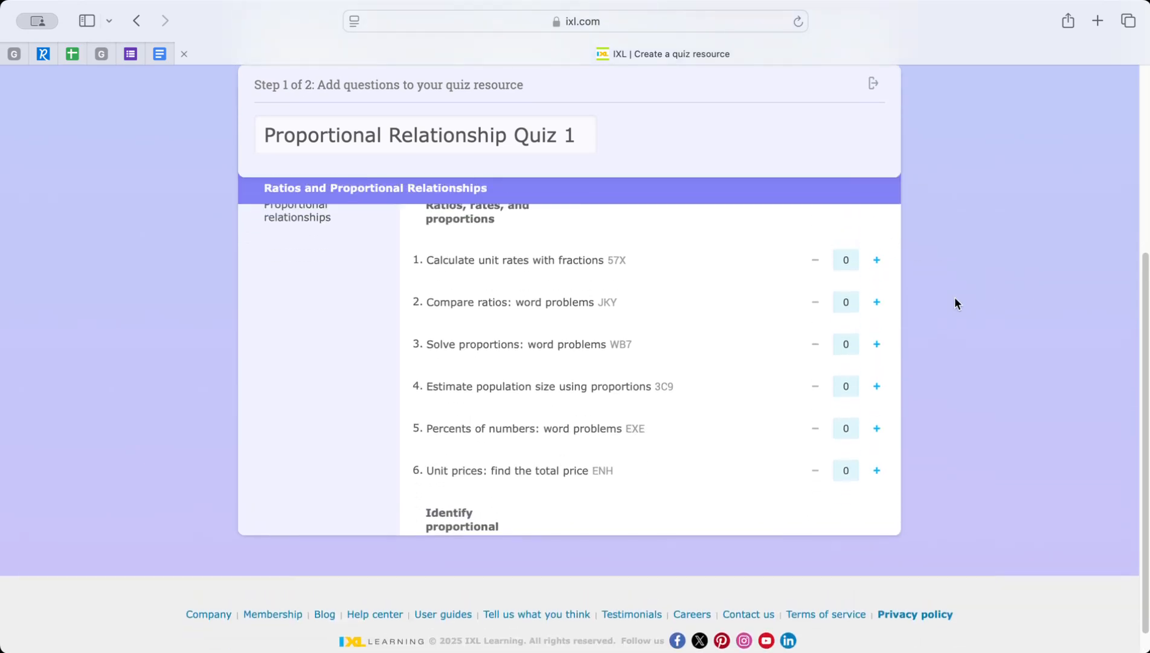
pyautogui.scroll(-2, 654, 366)
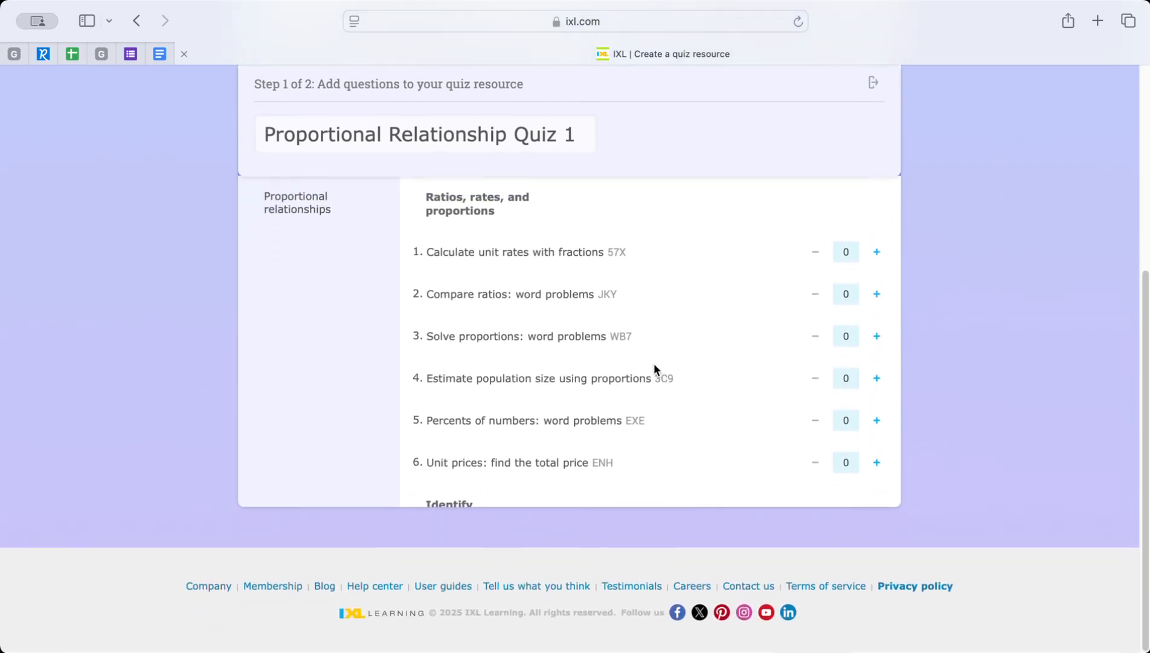
pyautogui.scroll(-10, 654, 365)
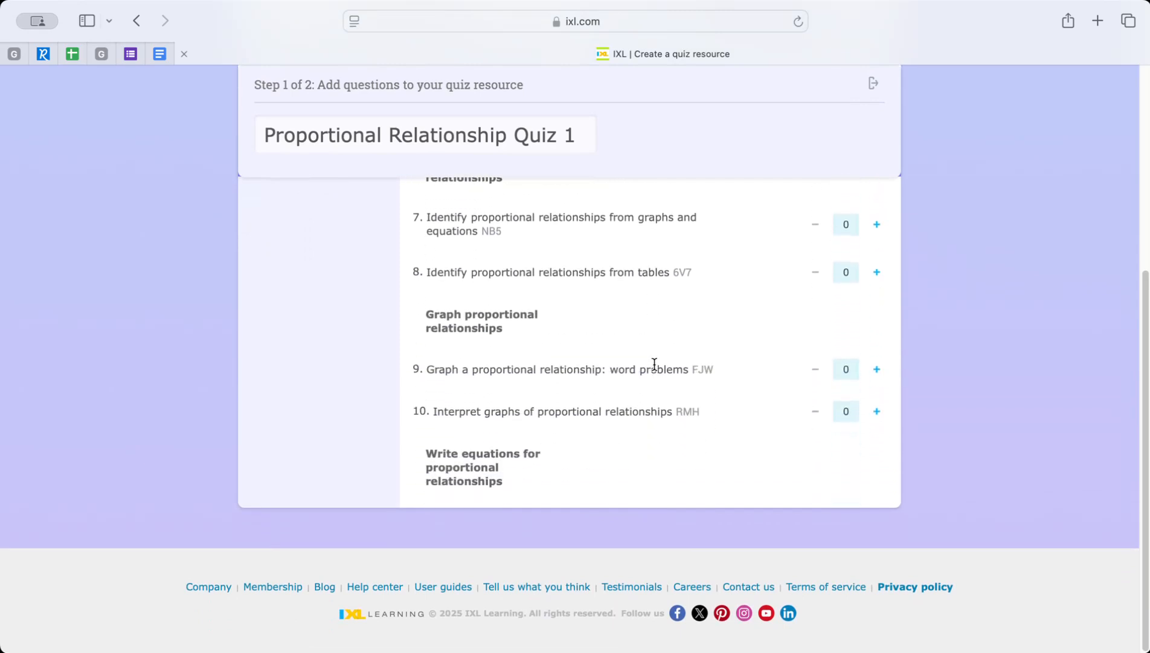
pyautogui.scroll(-9, 654, 364)
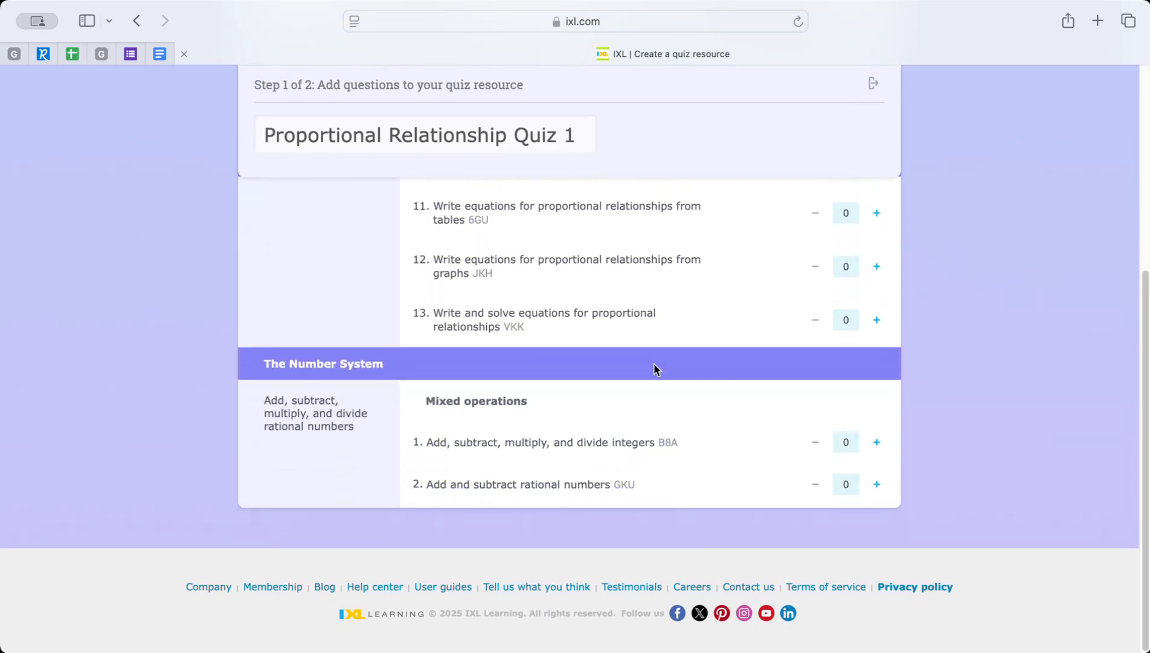
pyautogui.scroll(-8, 654, 365)
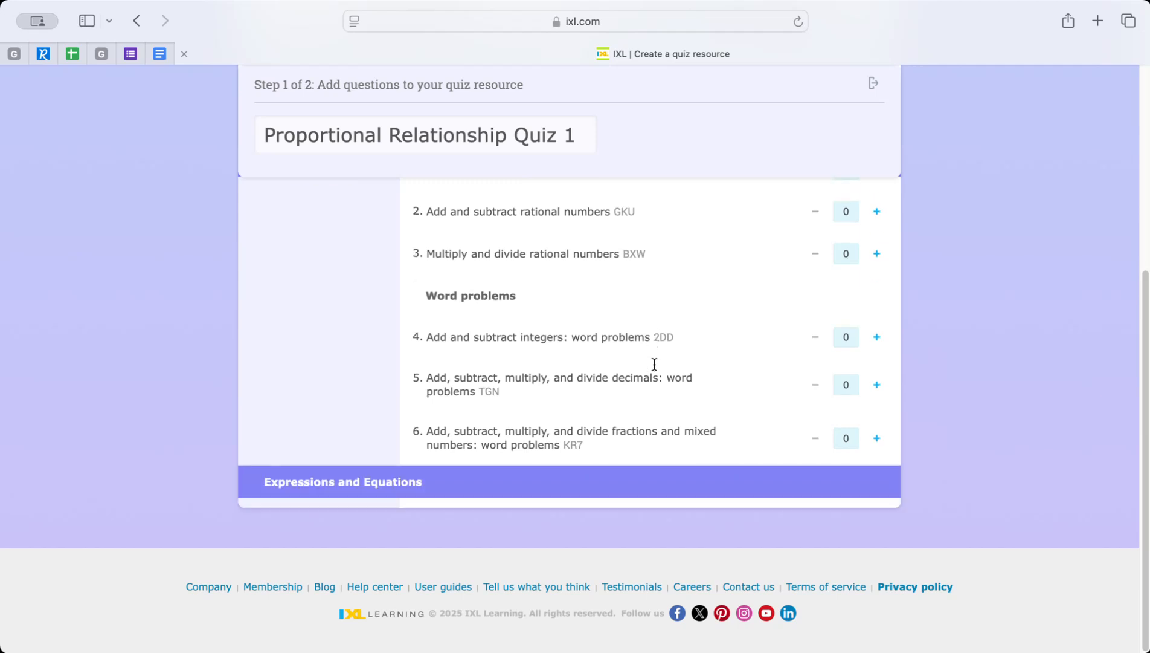
pyautogui.scroll(-8, 655, 364)
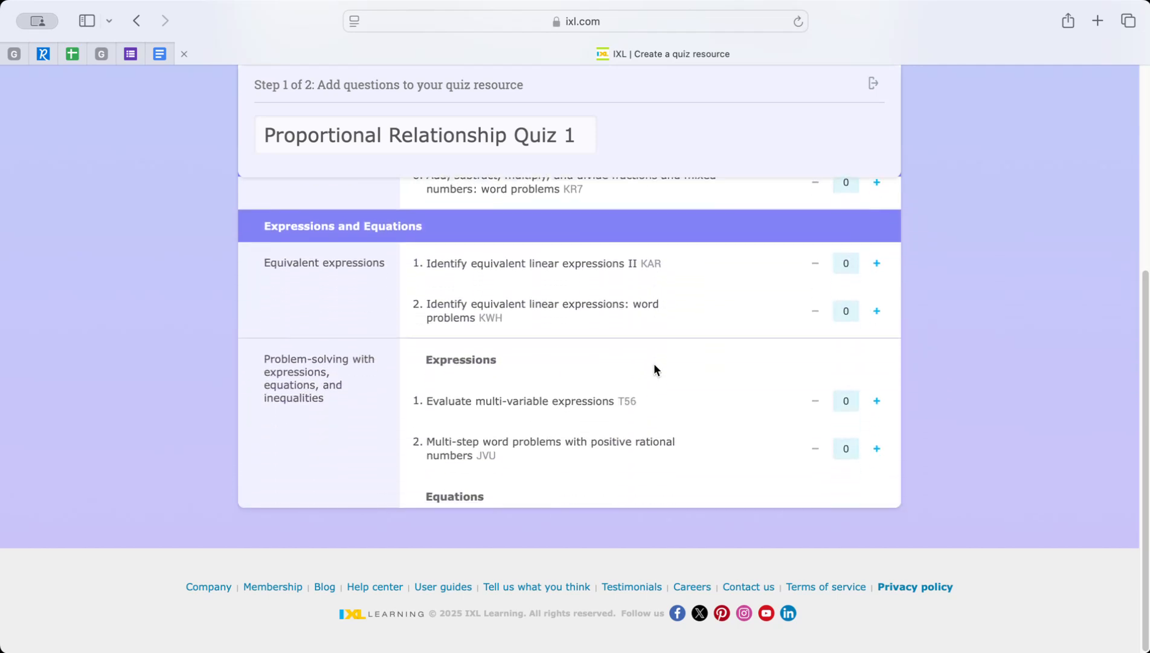
pyautogui.scroll(-5, 655, 370)
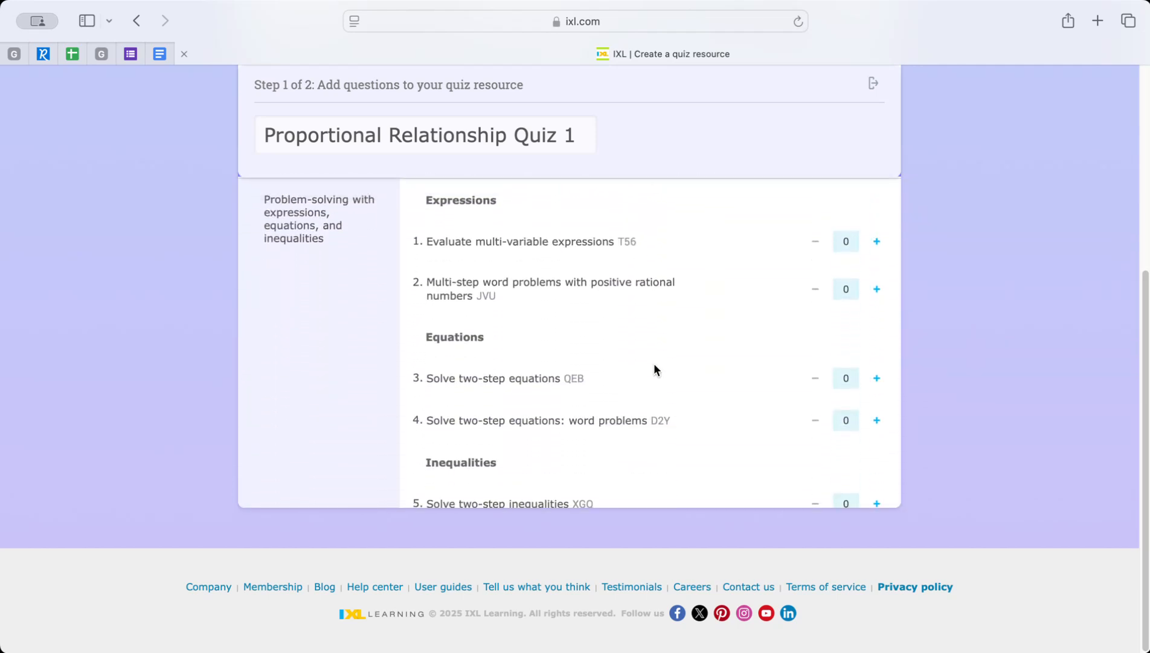
# - Add one question each from "Calculate unit rates with fractions" and "Compare ratios: word problems" to the quiz
pyautogui.scroll(20, 654, 366)
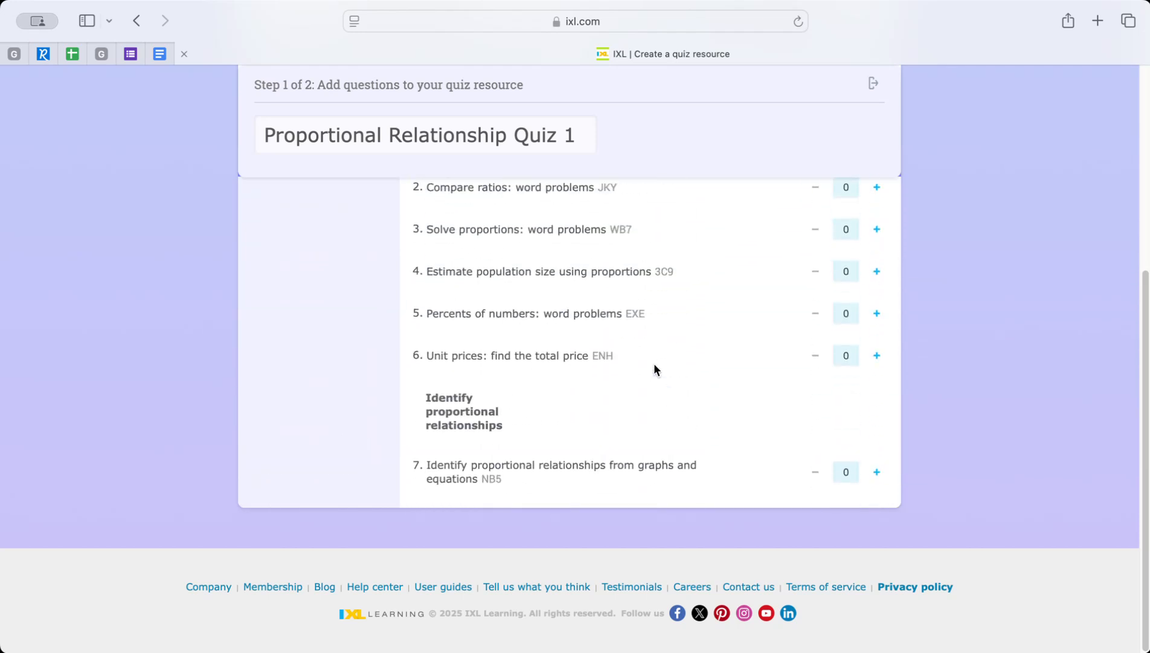
pyautogui.scroll(4, 655, 365)
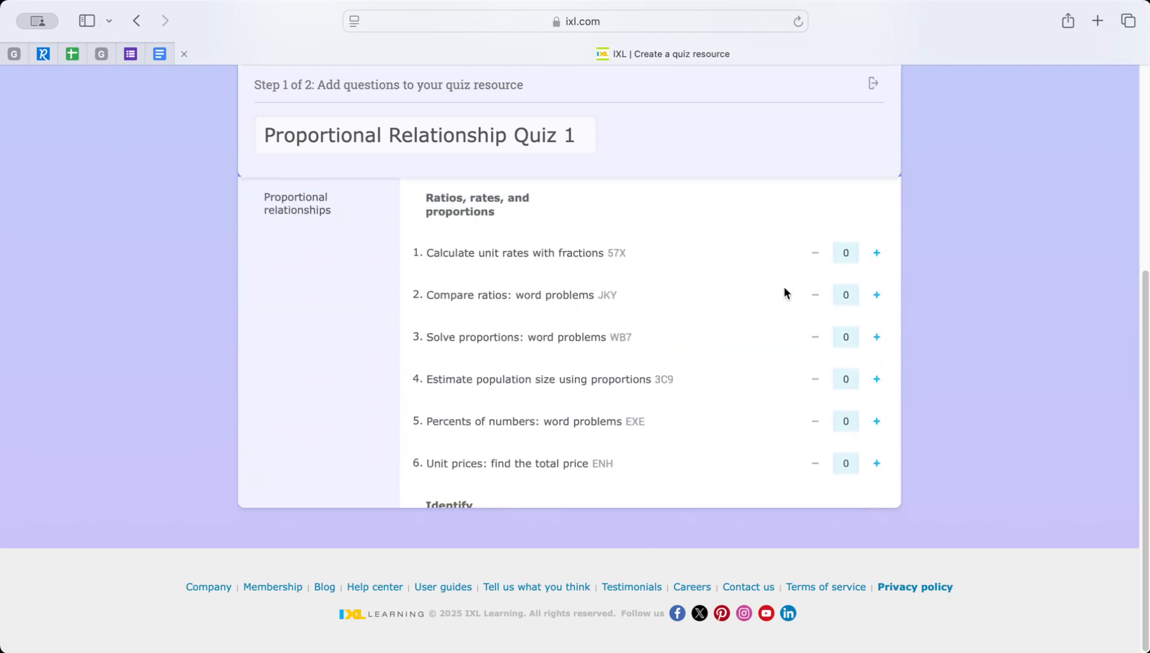
pyautogui.click(877, 253)
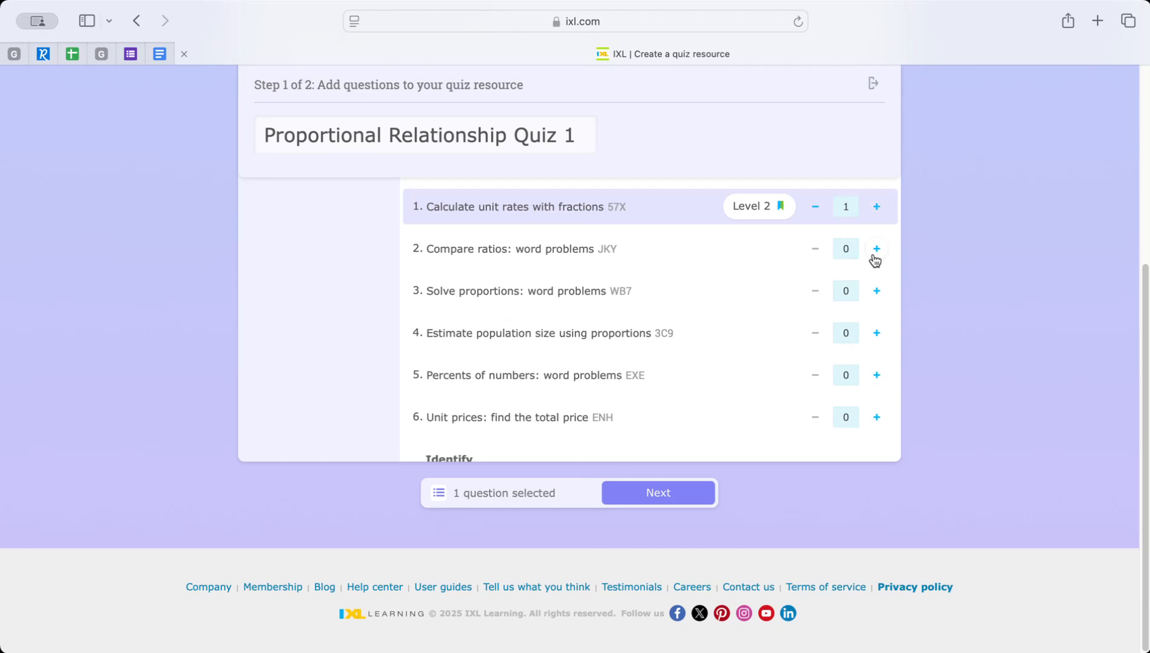
pyautogui.click(876, 251)
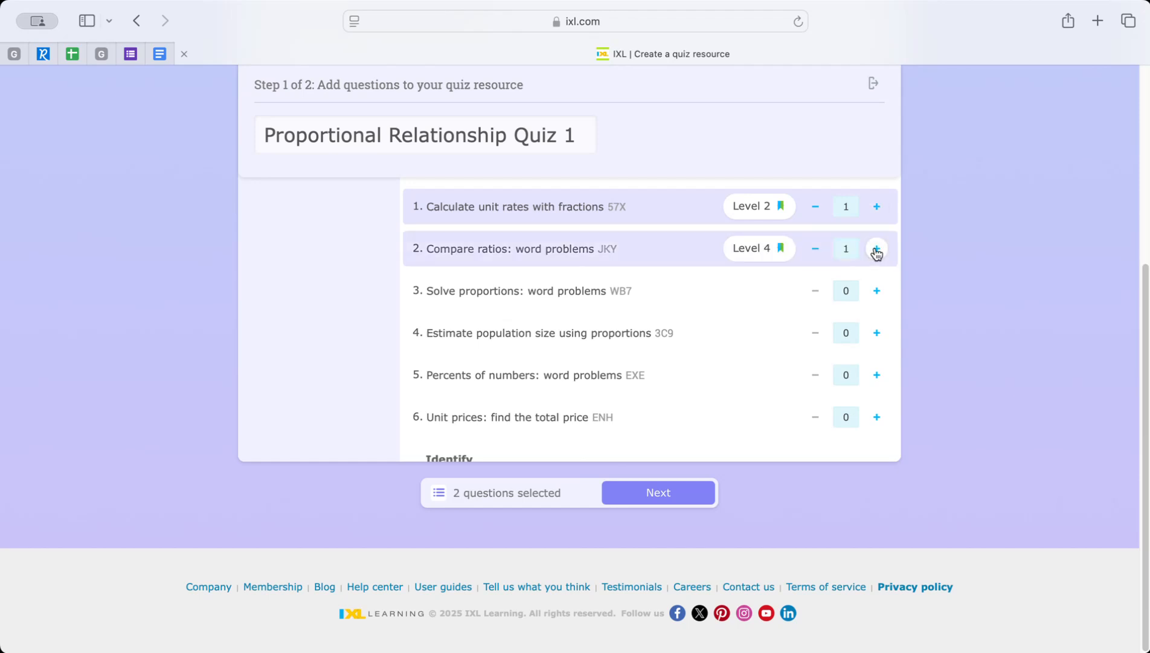
# - Try Level 1, Level 2 and Level 3 for the "Calculate unit rates with fractions" question
pyautogui.click(760, 213)
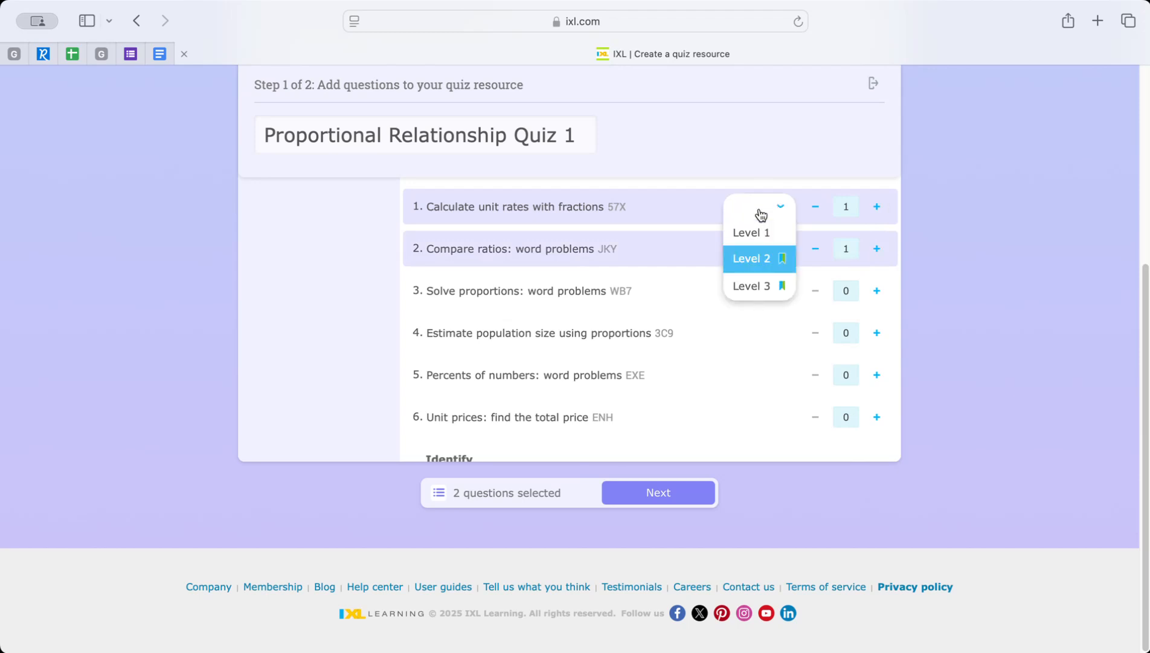
pyautogui.click(762, 232)
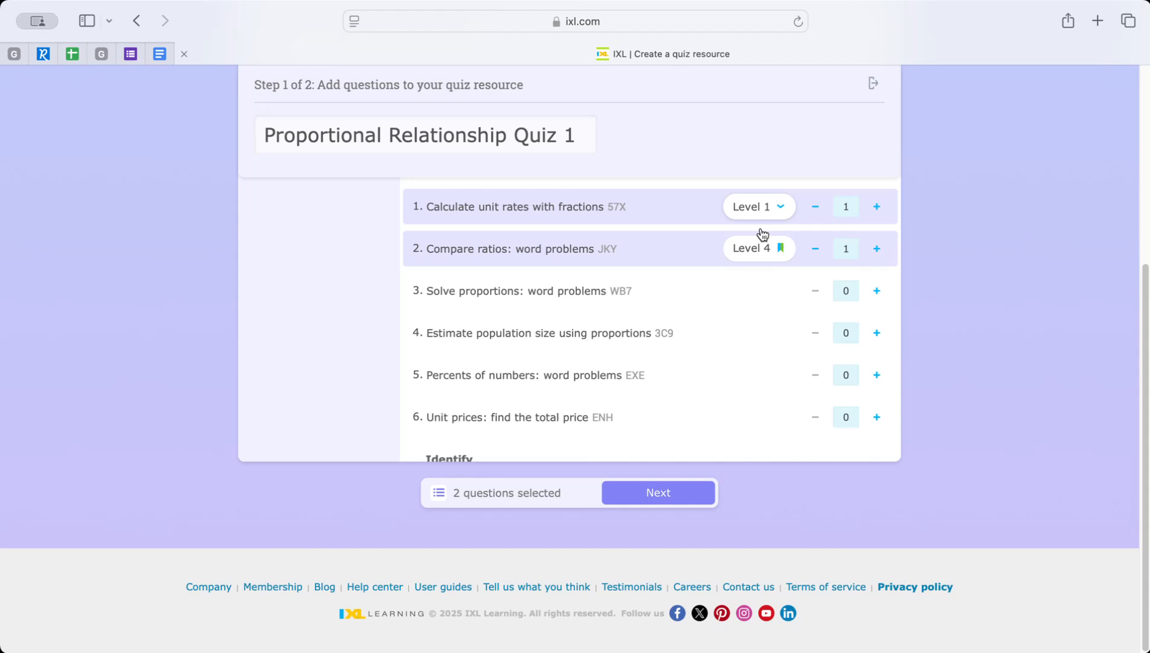
pyautogui.click(764, 212)
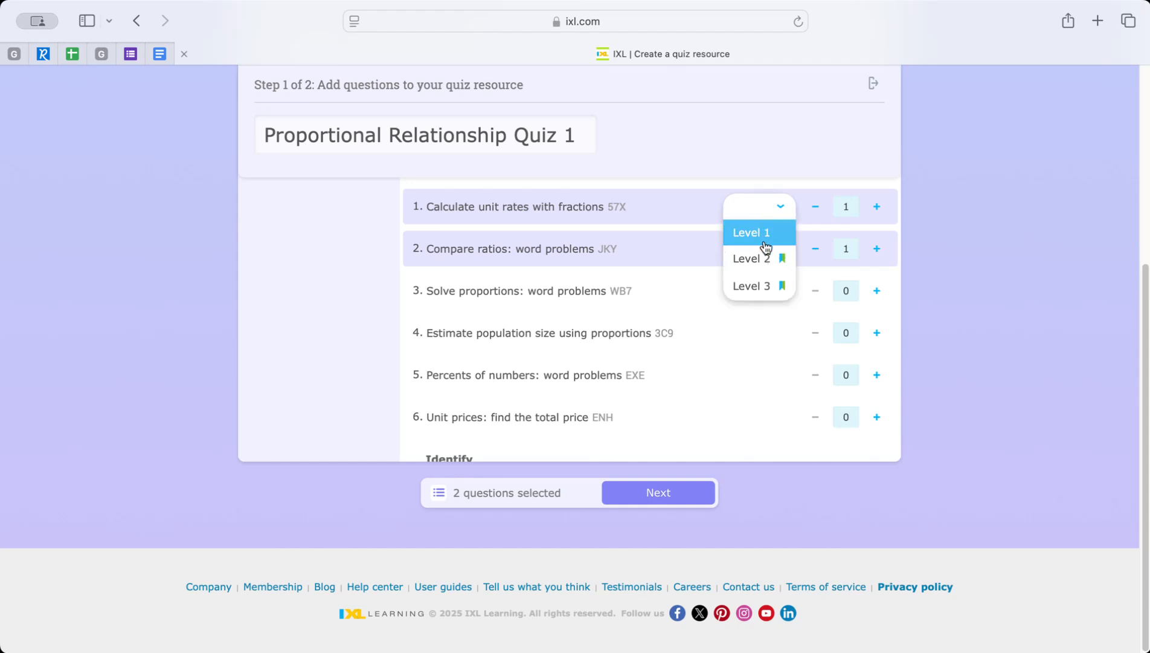
pyautogui.click(764, 258)
pyautogui.click(765, 217)
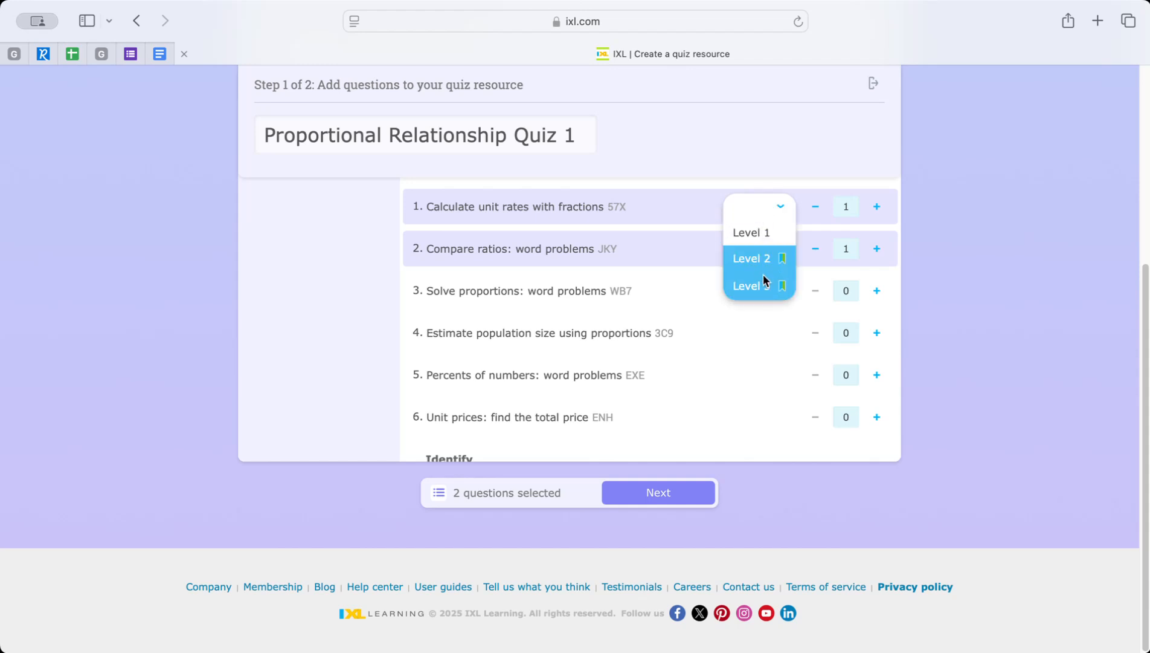
pyautogui.click(763, 283)
# - Set "Compare ratios: word problems" and "Calculate unit rates with fractions" to Level 1, with two questions from the latter
pyautogui.click(767, 250)
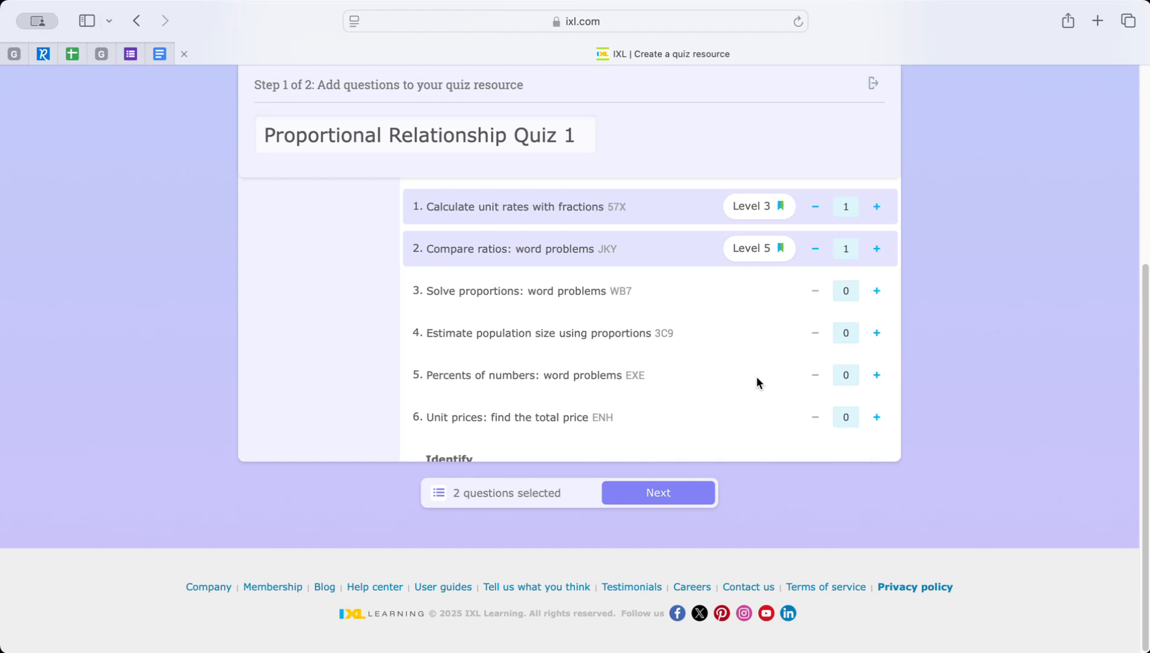
pyautogui.click(777, 252)
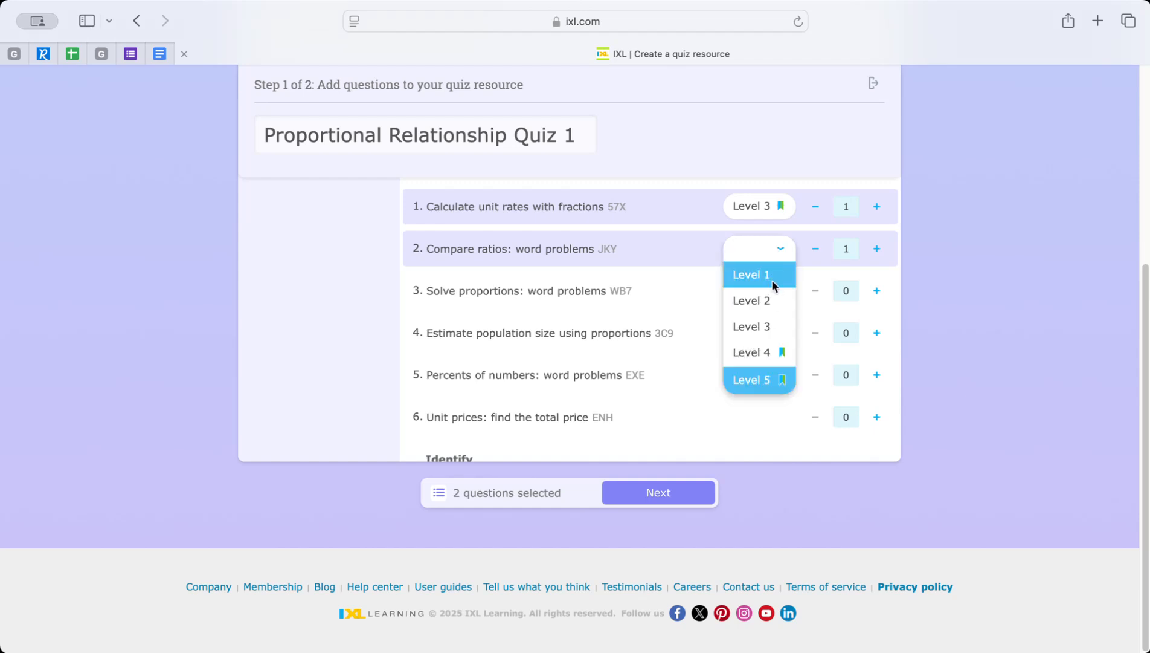
pyautogui.click(772, 281)
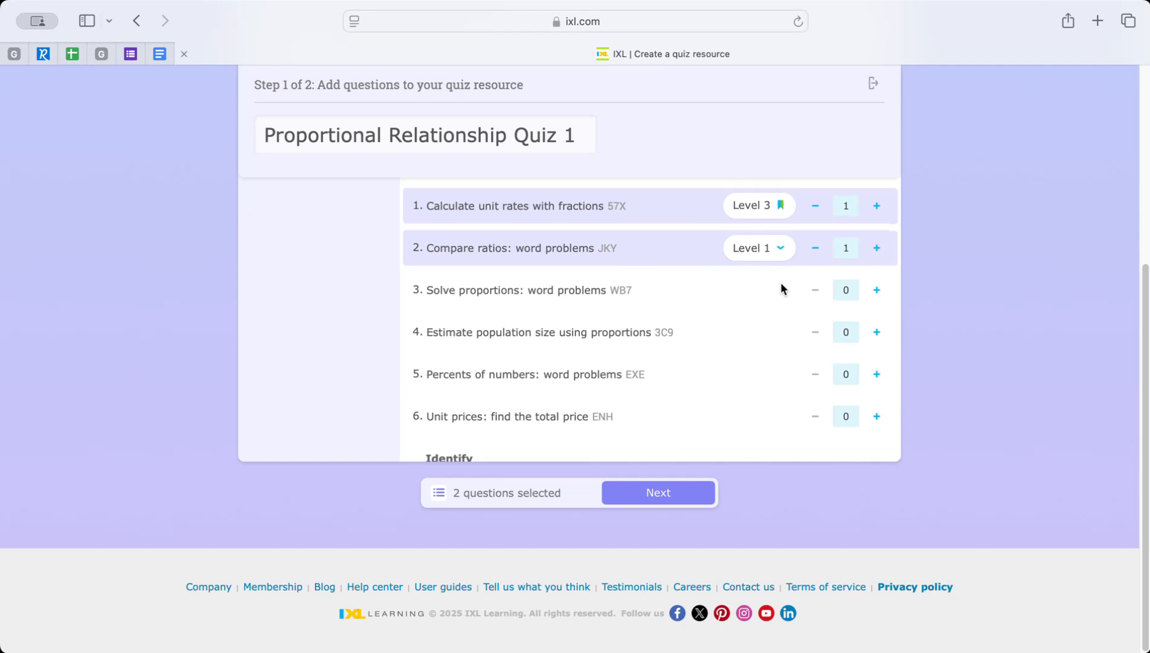
pyautogui.scroll(-1, 781, 283)
pyautogui.click(779, 195)
pyautogui.click(777, 222)
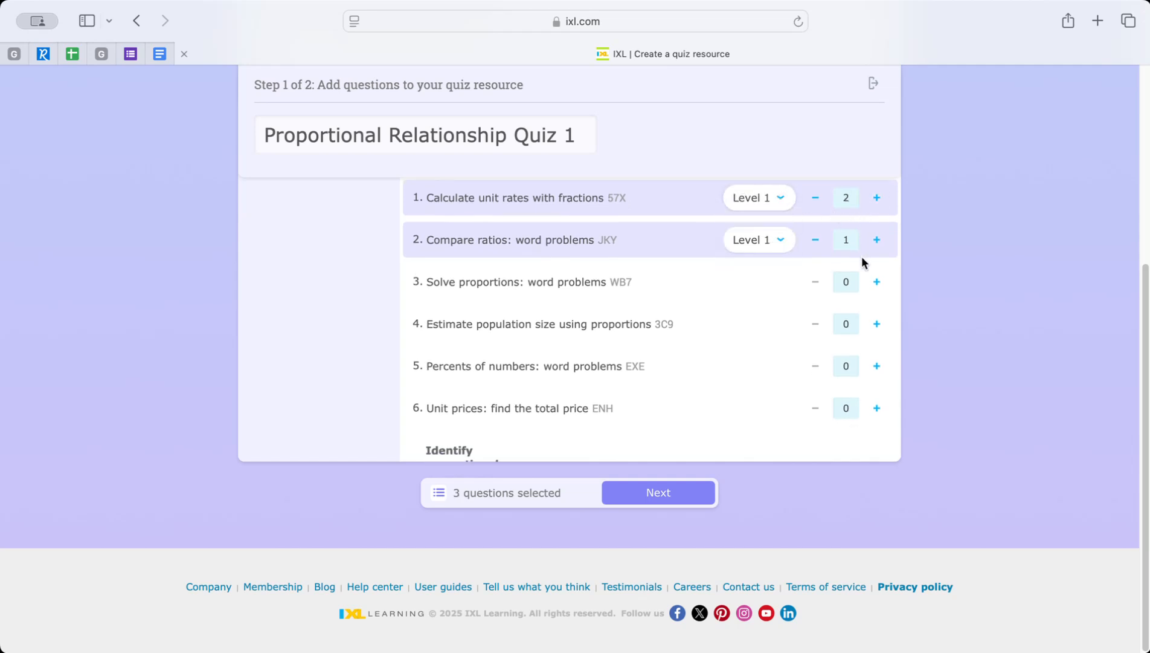
# - Add one Level 2 question each from "Solve proportions: word problems" and "Estimate population size using proportions"
pyautogui.click(877, 282)
pyautogui.click(778, 283)
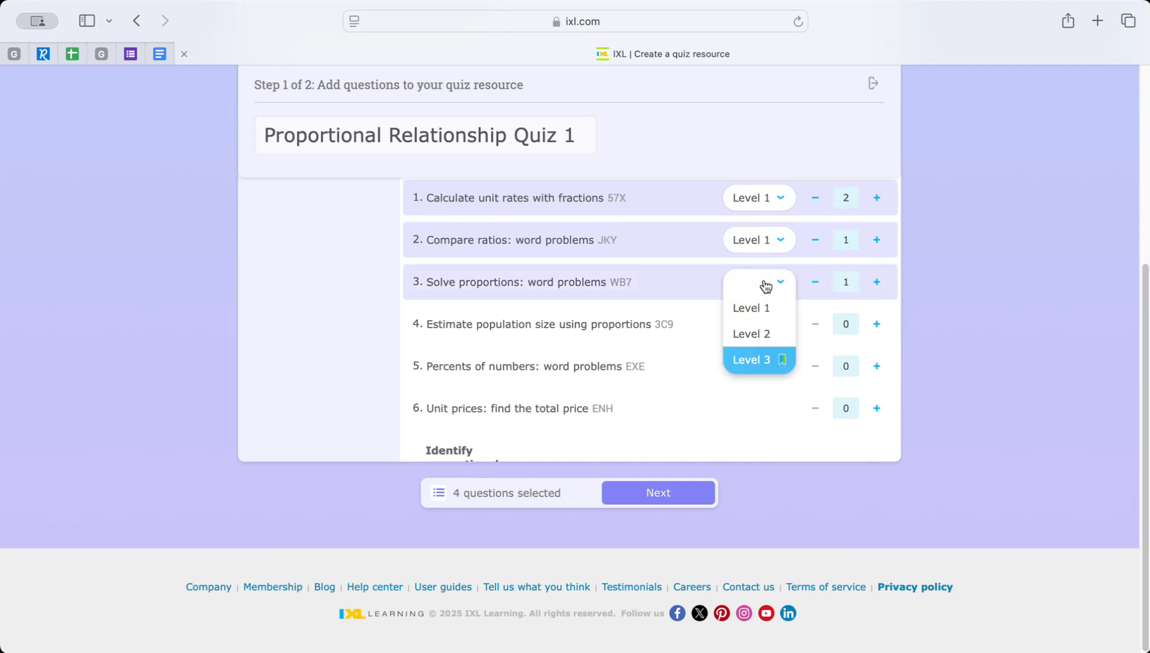
pyautogui.click(764, 334)
pyautogui.click(877, 324)
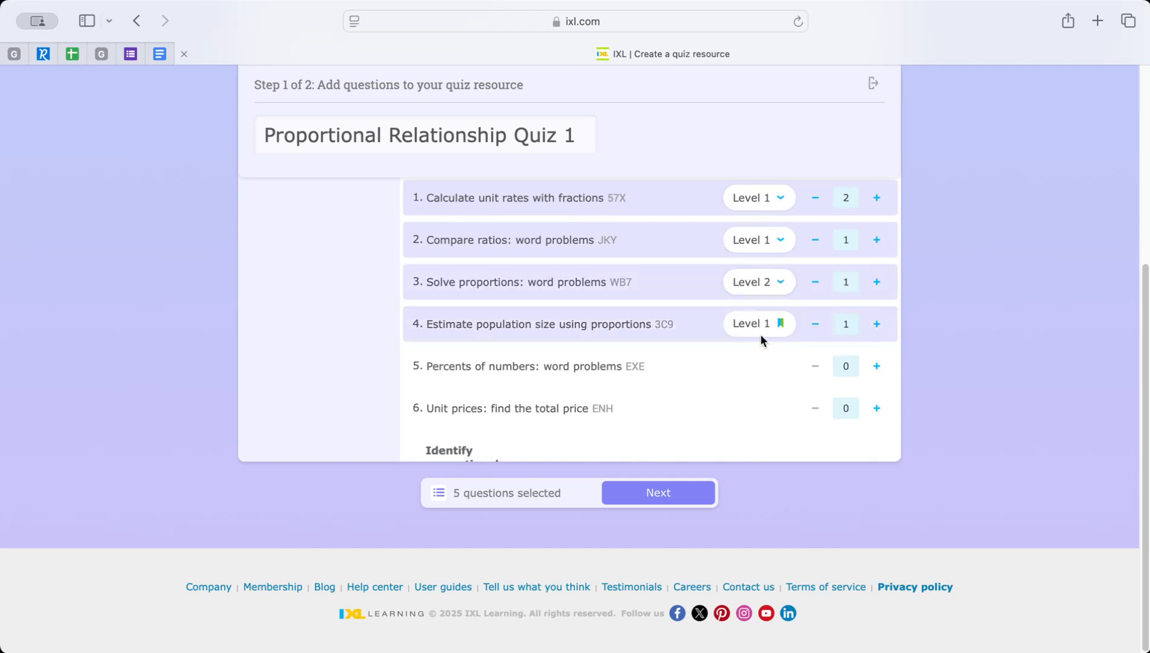
pyautogui.click(760, 334)
pyautogui.click(753, 377)
# - Add a Level 2 question from "Percents of numbers: word problems" and a Level 3 question from "Unit prices: find the total price"
pyautogui.click(877, 365)
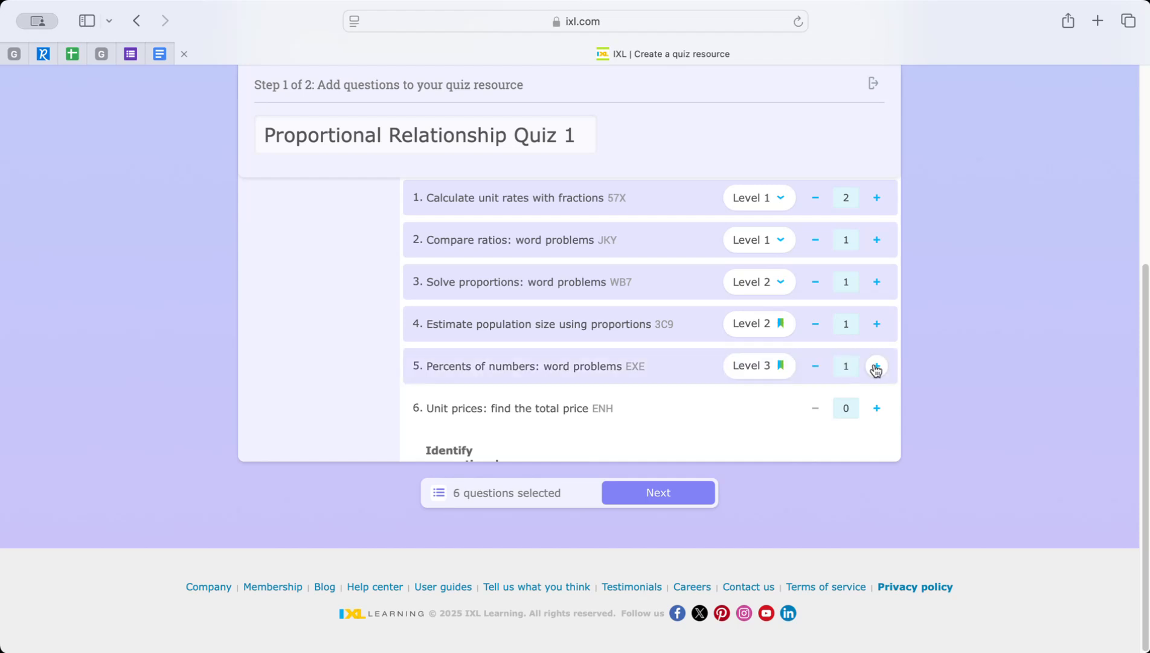
pyautogui.click(774, 369)
pyautogui.click(759, 418)
pyautogui.click(877, 408)
pyautogui.click(759, 407)
pyautogui.click(765, 332)
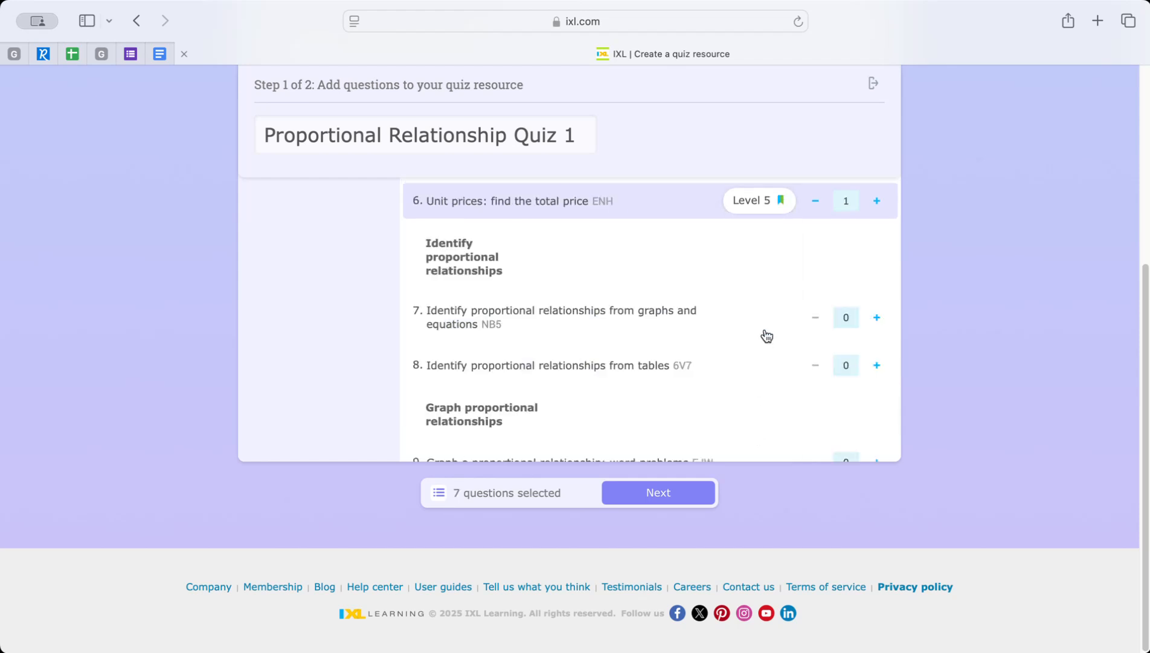
pyautogui.click(765, 367)
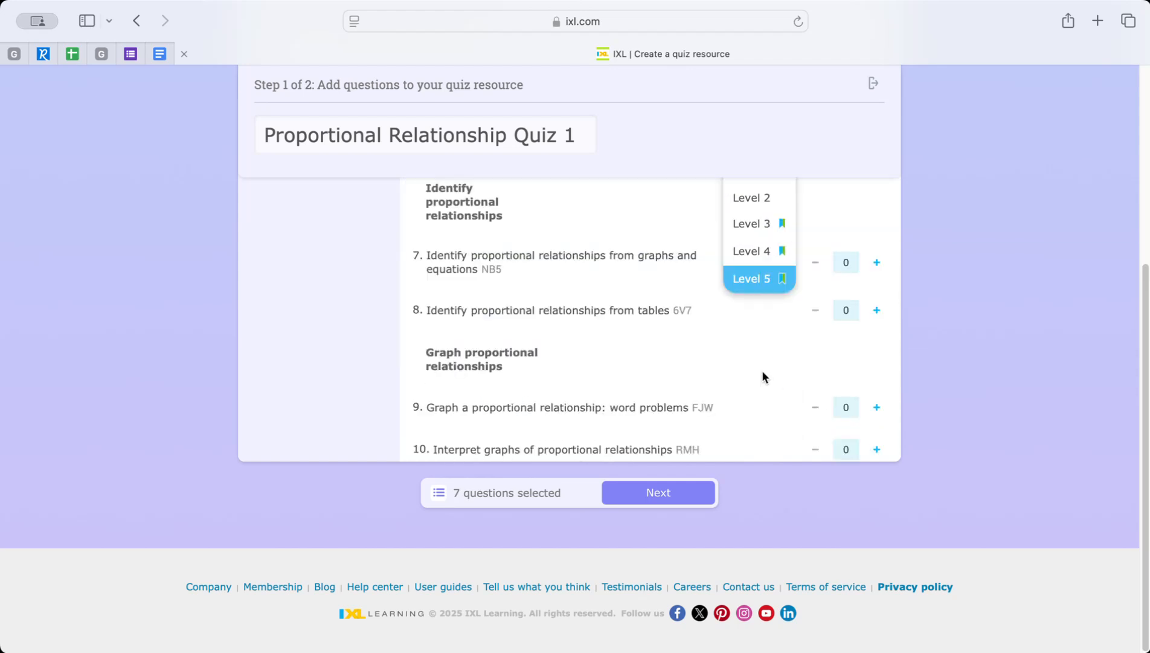
pyautogui.click(775, 224)
pyautogui.scroll(5, 776, 276)
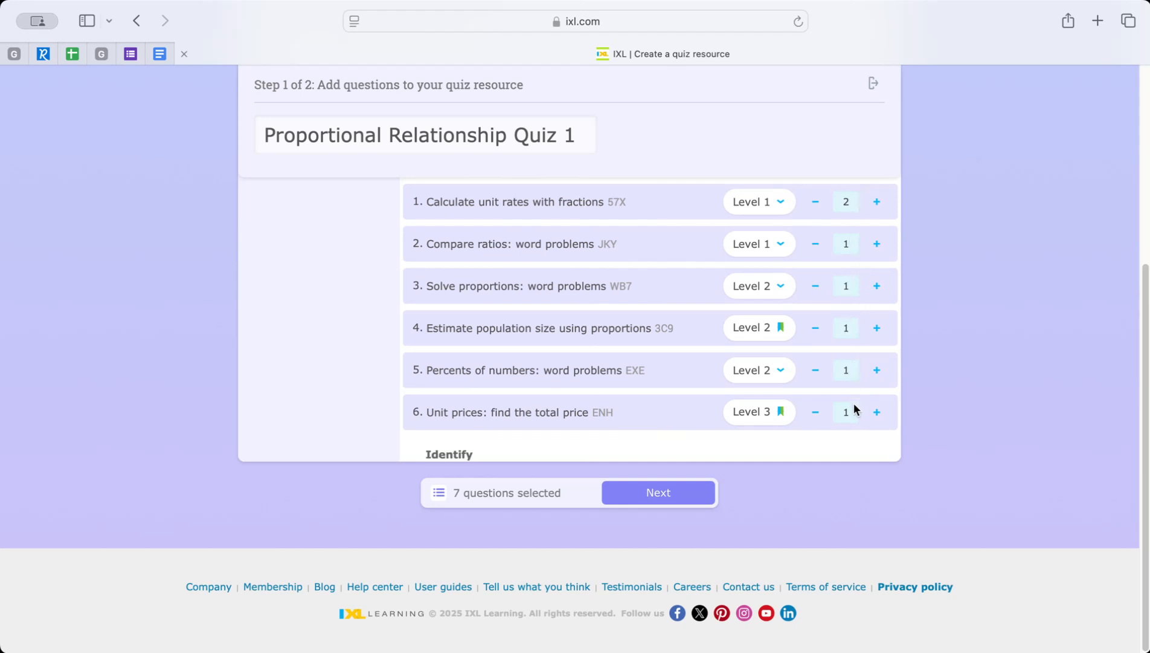
# - Add one question from each "Identify proportional relationships" skill and one from "Graph a proportional relationship: word problems"
pyautogui.scroll(-5, 854, 406)
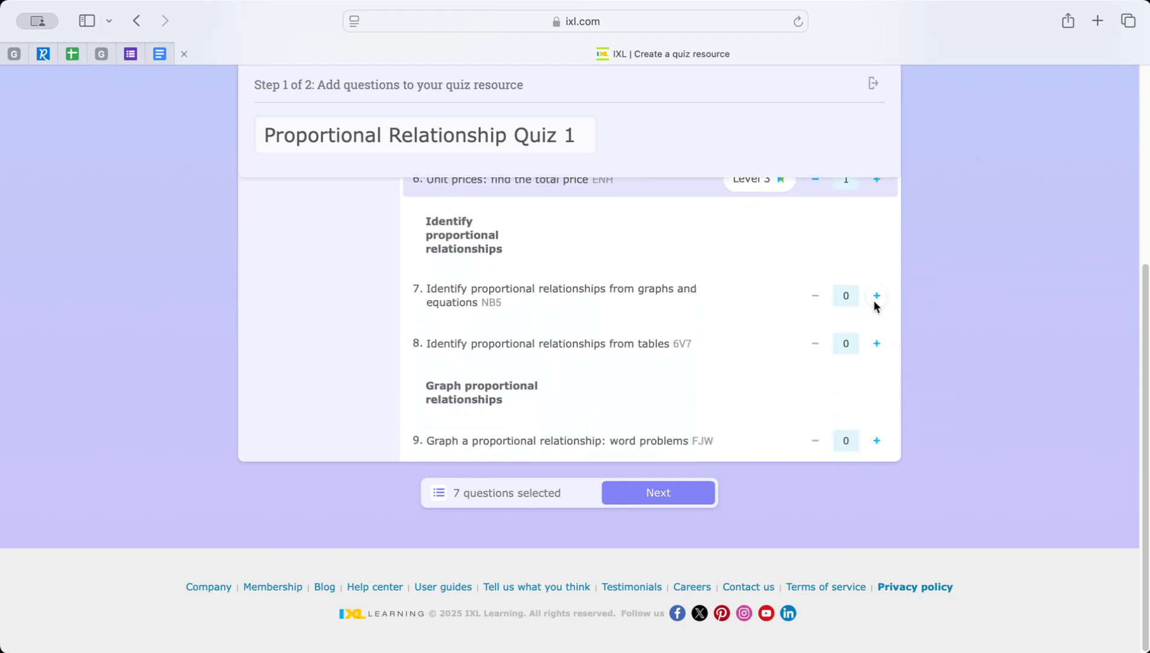
pyautogui.click(877, 295)
pyautogui.click(877, 343)
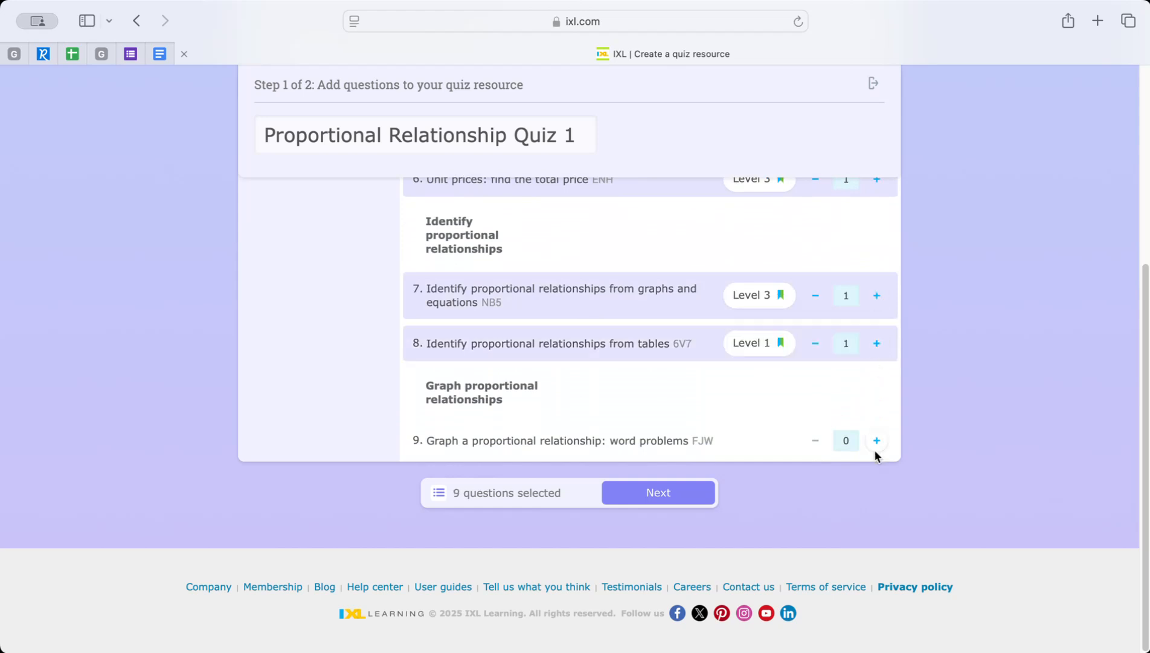
pyautogui.click(877, 440)
# - Set the proportional relationships skills to Level 4 for graphs and equations, Level 2 for tables, and Level 3 for graphing word problems
pyautogui.click(777, 296)
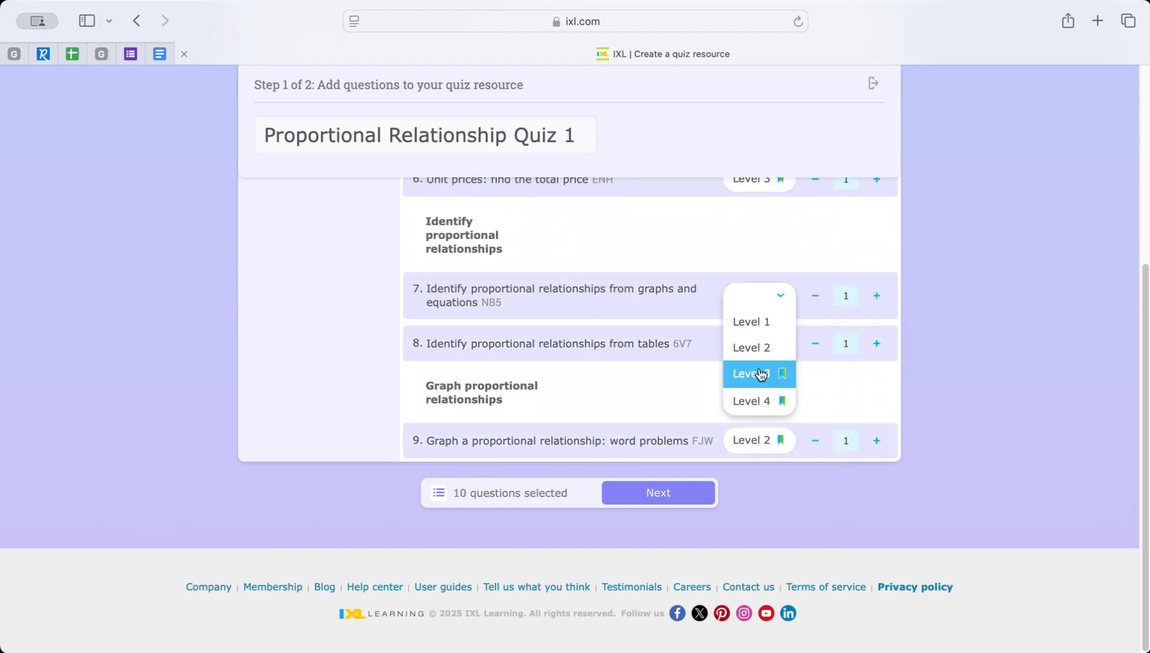
pyautogui.click(756, 400)
pyautogui.click(771, 343)
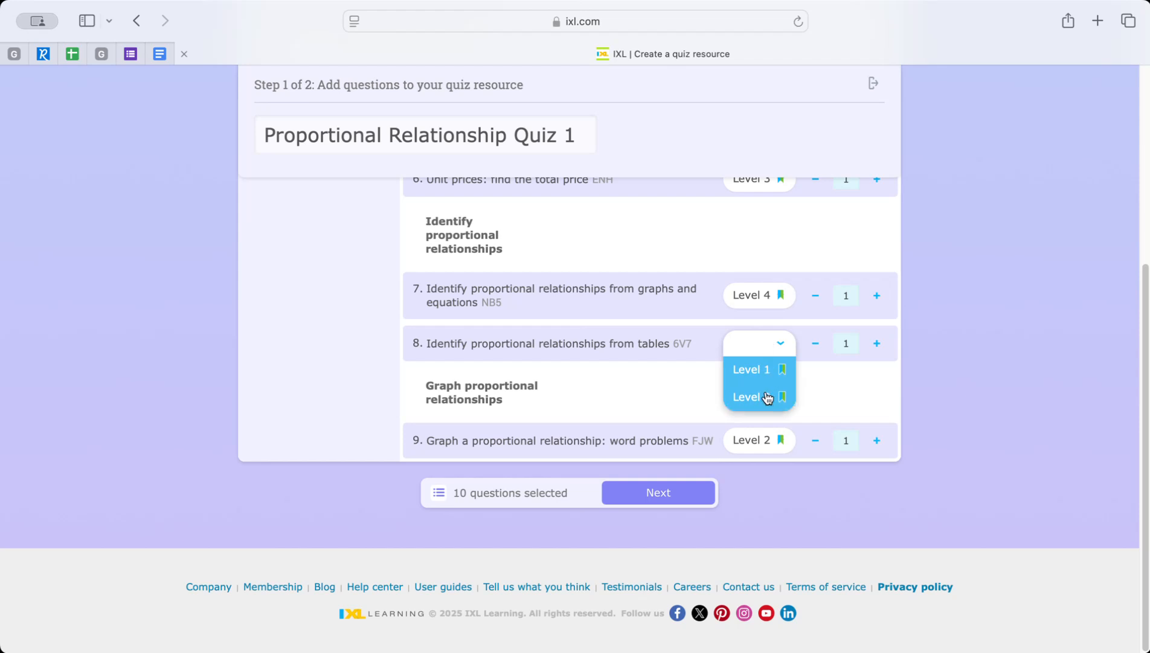
pyautogui.click(760, 396)
pyautogui.scroll(-3, 765, 398)
pyautogui.click(765, 357)
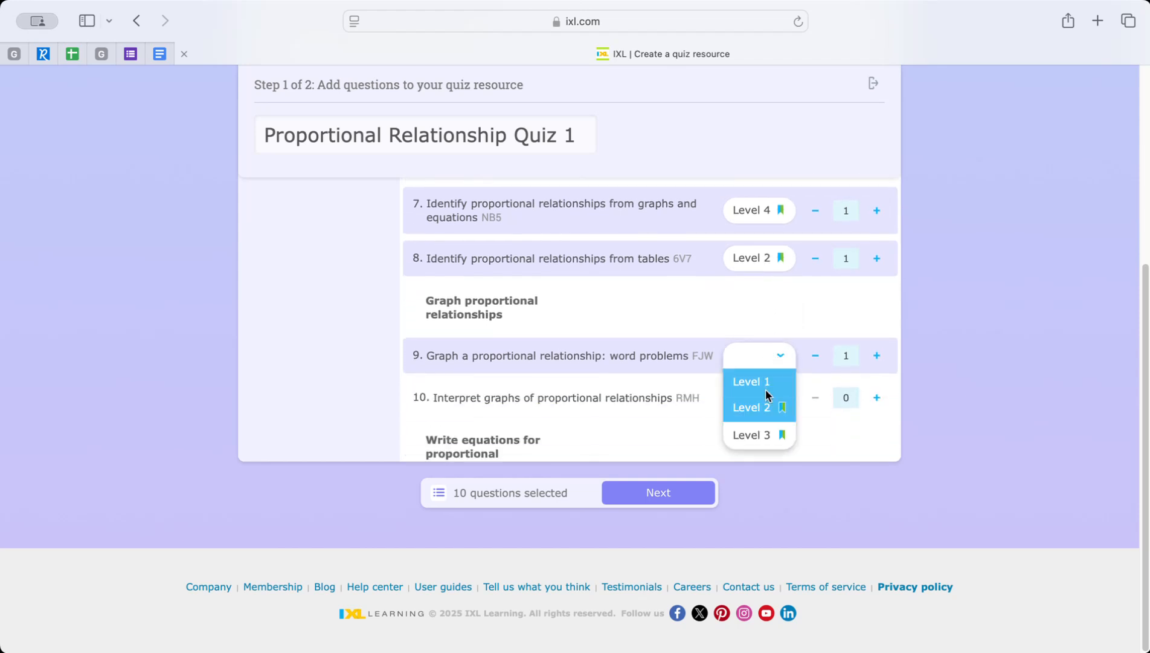
pyautogui.click(763, 434)
# - Review the list of selected quiz questions with their quantities and levels, and close it
pyautogui.scroll(-3, 798, 305)
pyautogui.scroll(6, 798, 305)
pyautogui.scroll(3, 798, 309)
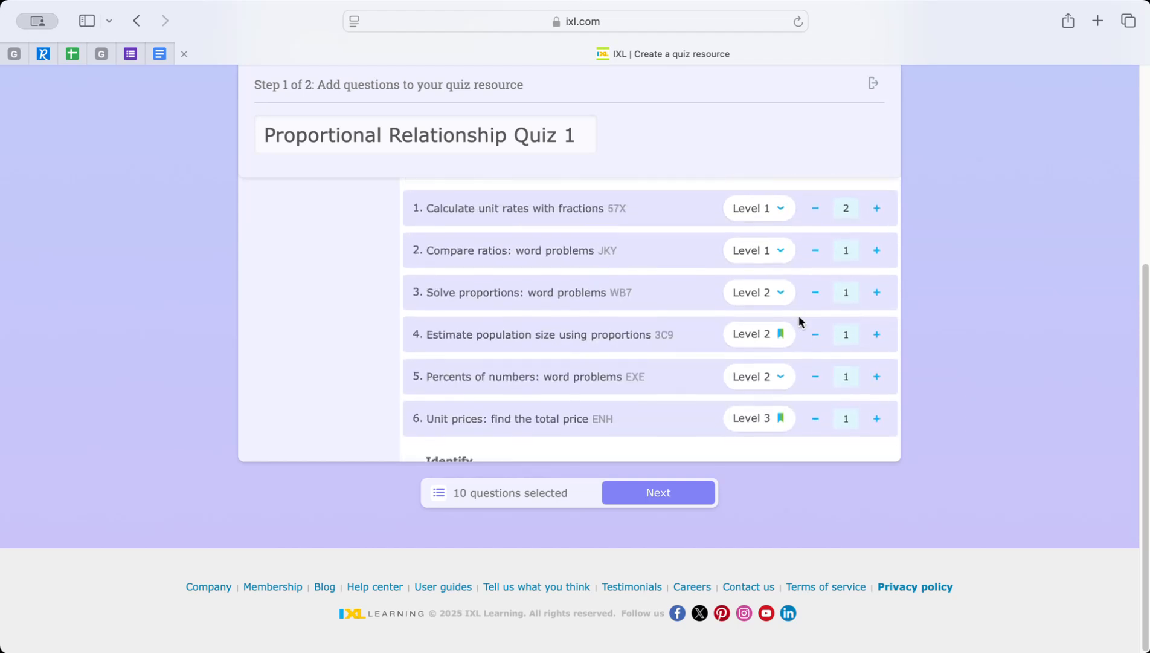
pyautogui.click(449, 492)
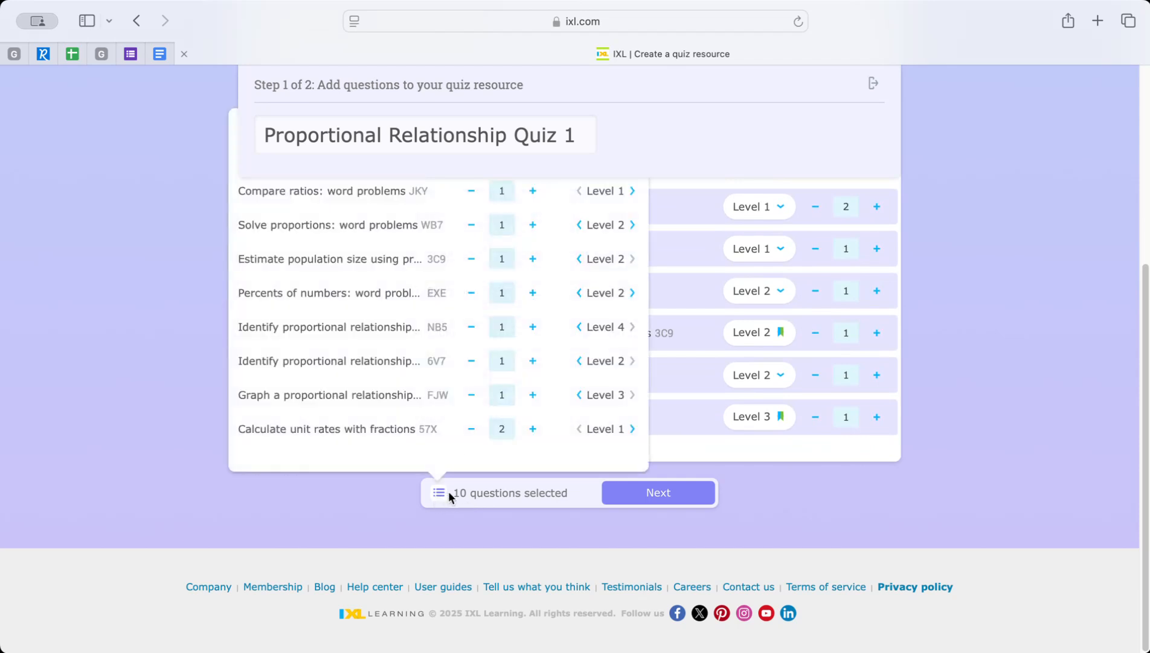
pyautogui.click(448, 491)
pyautogui.click(429, 495)
pyautogui.scroll(3, 437, 501)
pyautogui.click(440, 579)
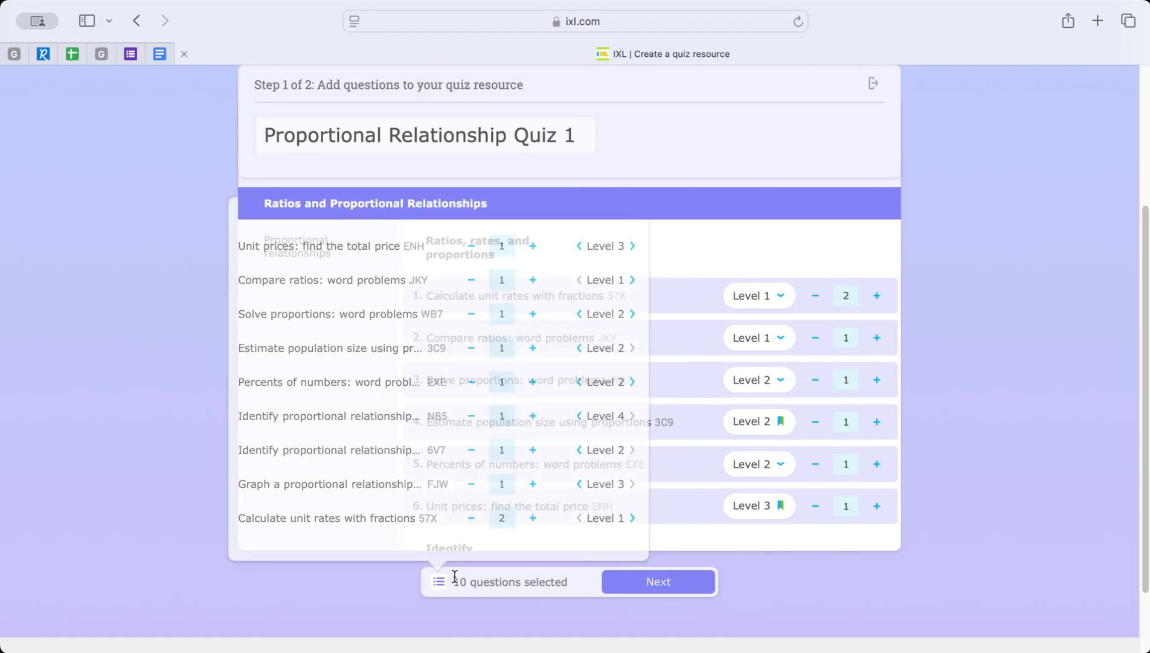
pyautogui.click(441, 587)
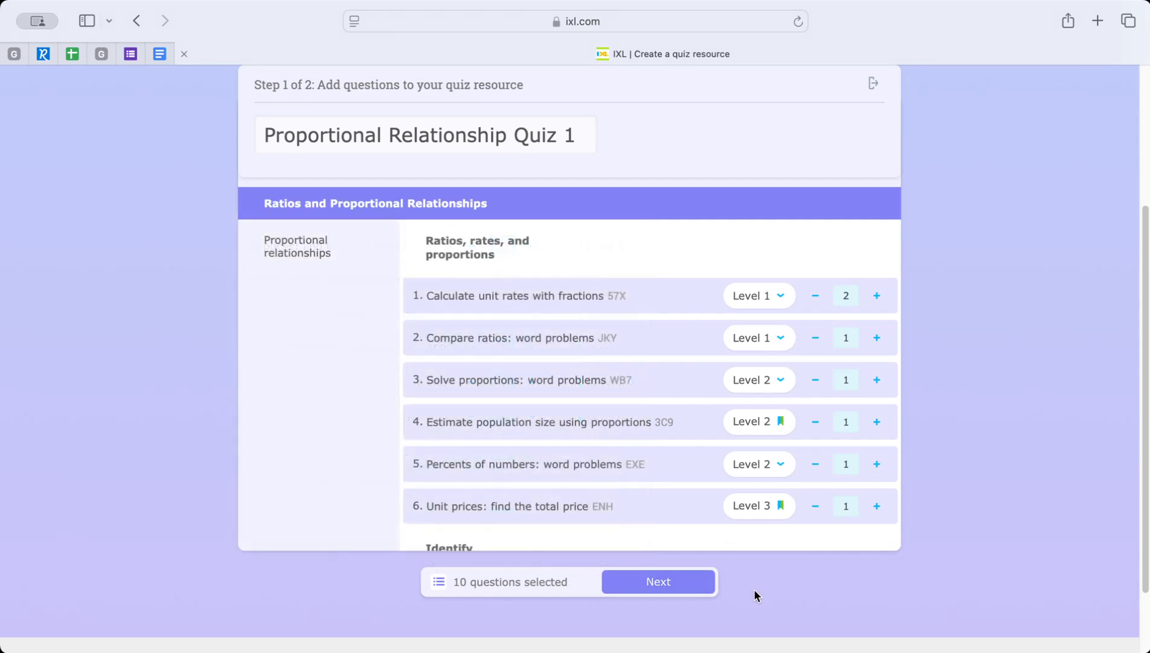
# - Proceed from skill selection to the generated questions of the quiz
pyautogui.scroll(-2, 754, 589)
pyautogui.scroll(2, 754, 590)
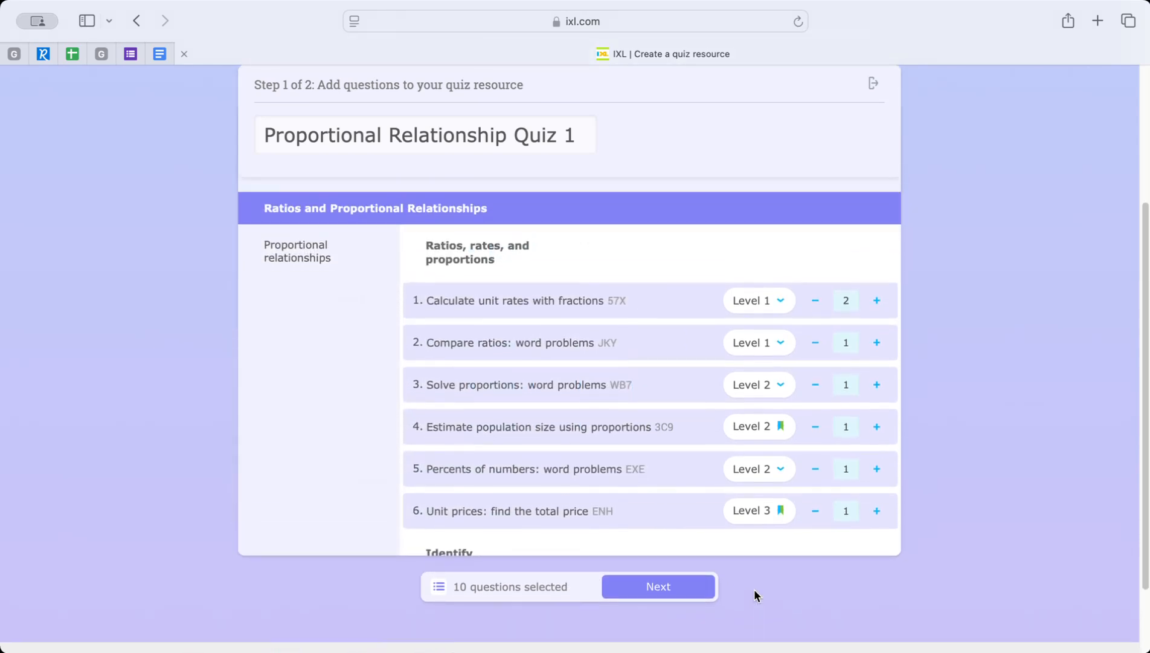
pyautogui.click(667, 586)
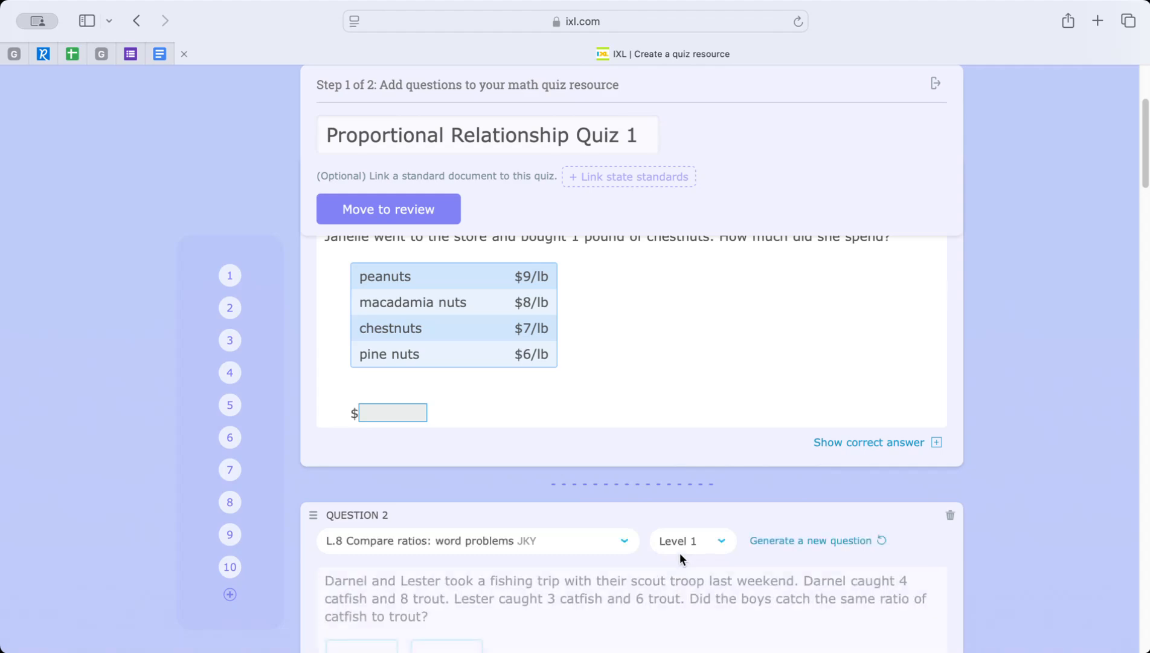
pyautogui.scroll(-3, 1052, 361)
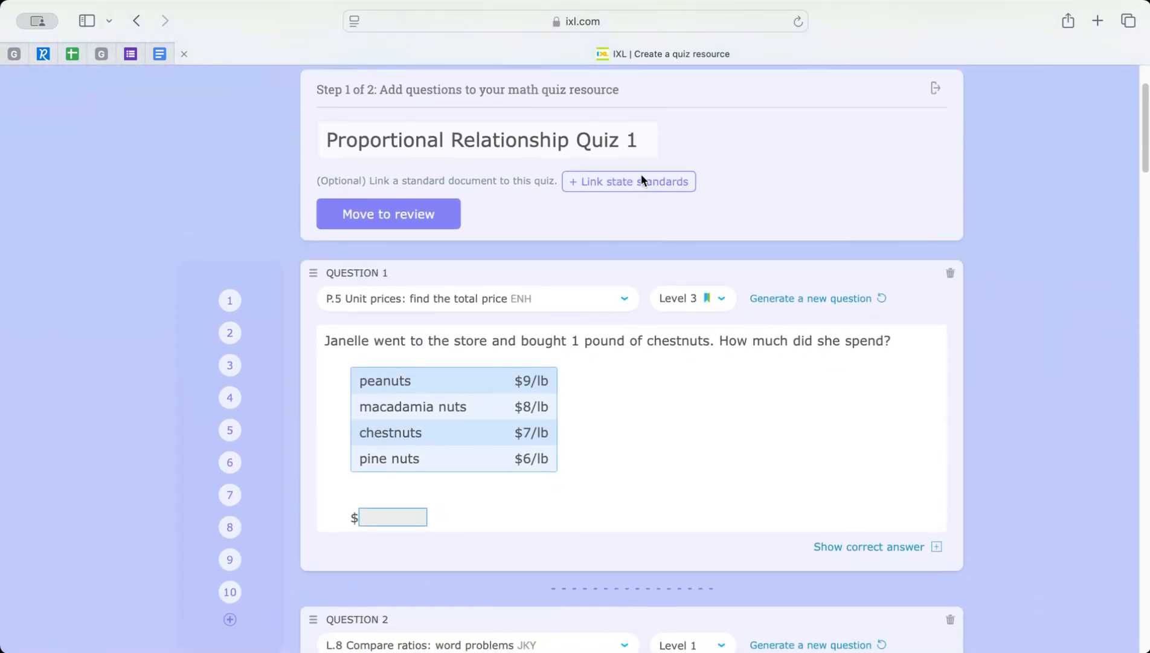
# - Look at the standard skill plans that can be linked to the quiz, and close the chooser without linking one
pyautogui.click(642, 179)
pyautogui.click(673, 271)
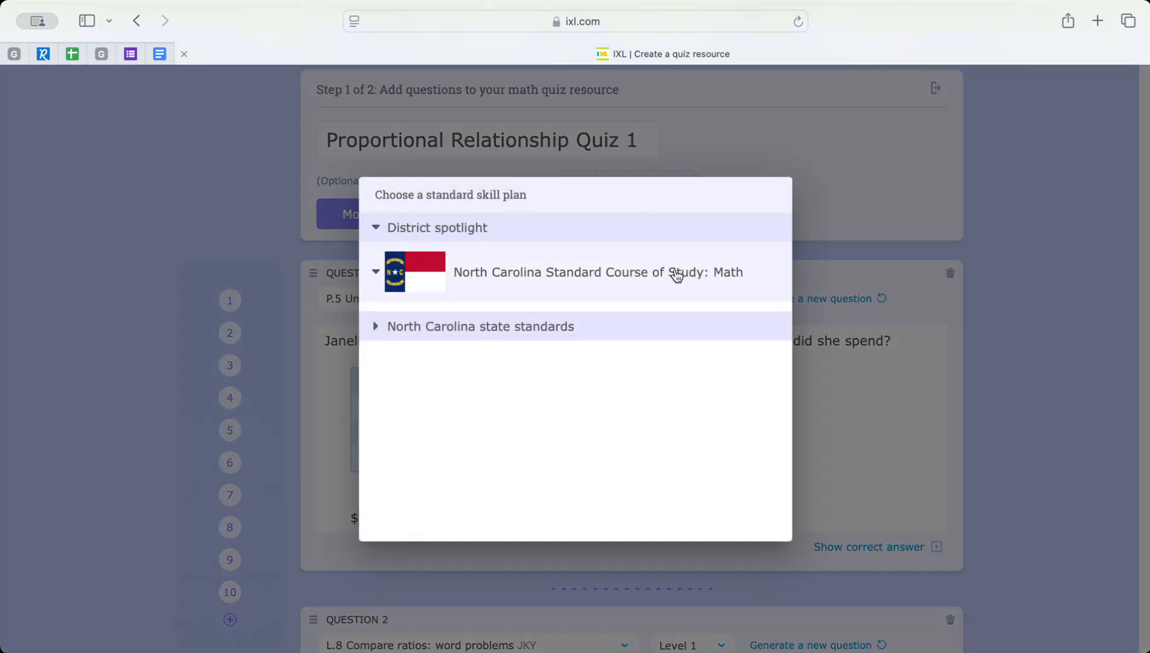
pyautogui.click(674, 156)
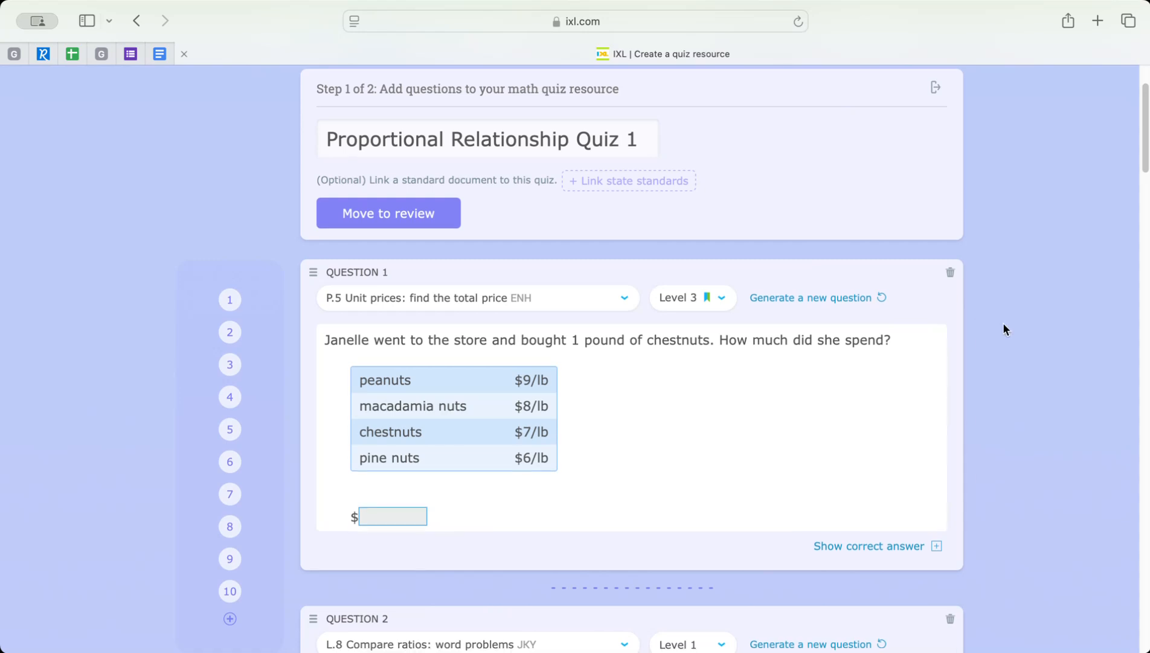
pyautogui.scroll(-2, 1003, 322)
pyautogui.scroll(1, 1012, 278)
pyautogui.scroll(-2, 1024, 223)
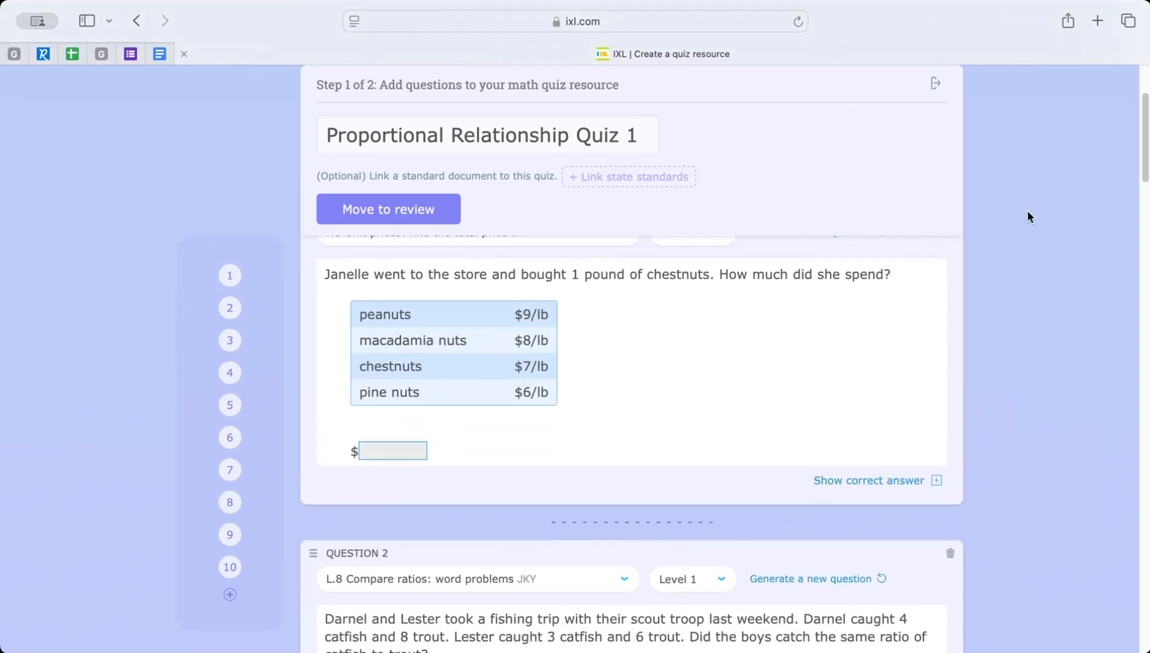
pyautogui.scroll(1, 1028, 211)
pyautogui.scroll(2, 1028, 216)
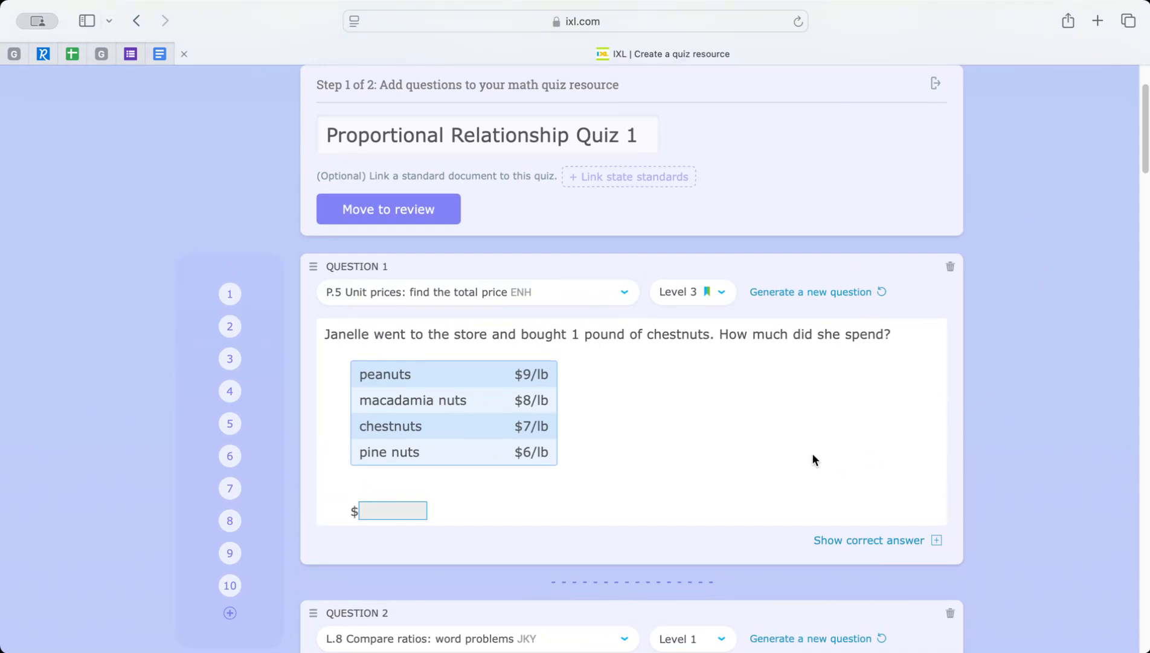
pyautogui.scroll(-2, 1032, 381)
pyautogui.scroll(1, 1032, 381)
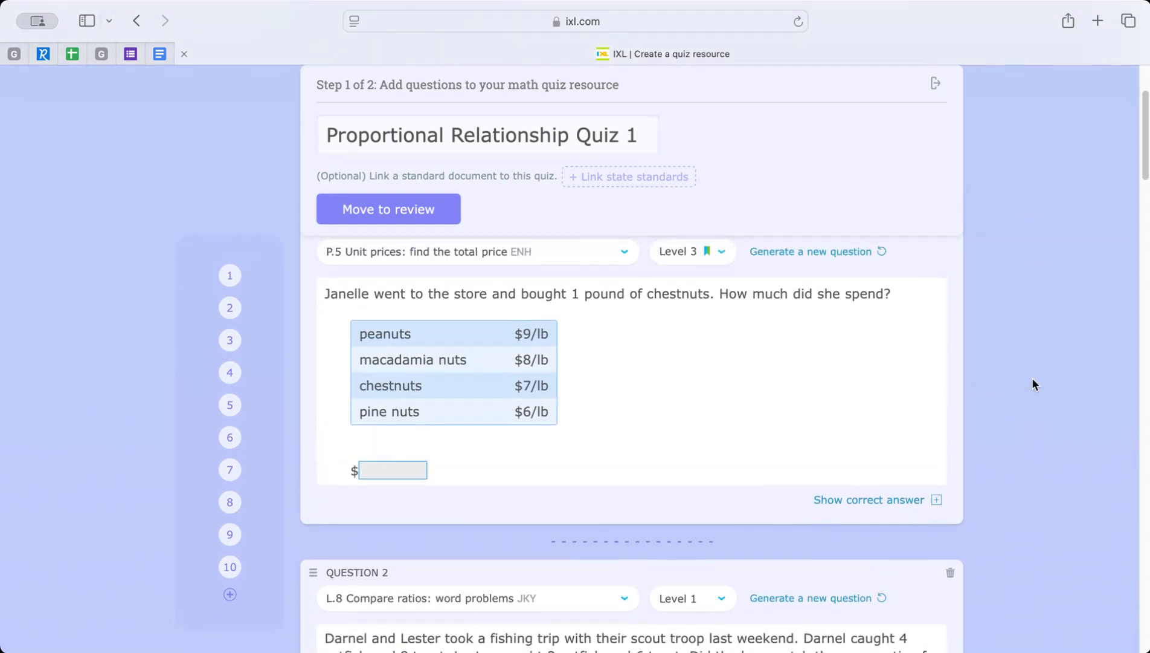